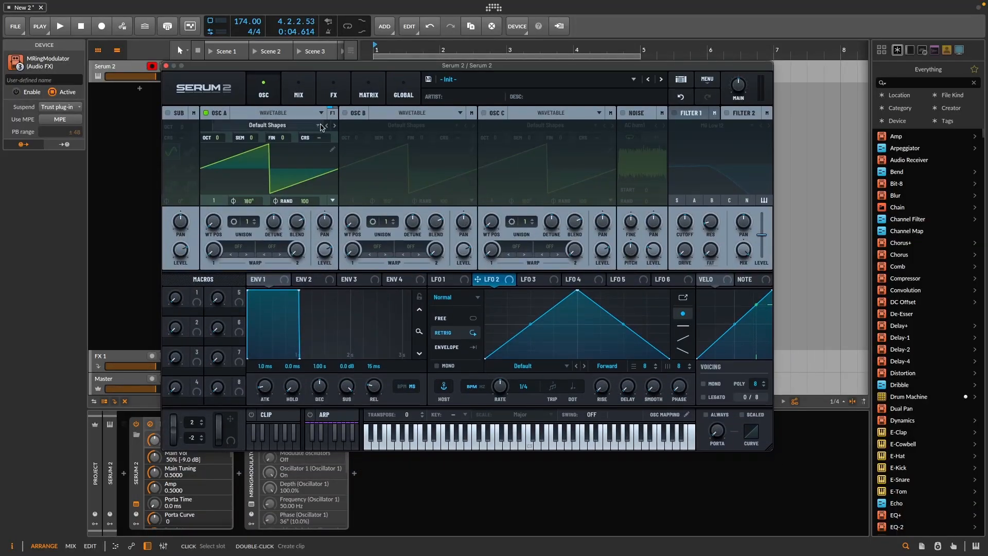
# Enable oscillator B, load the Digital wavetable Anti-Stasis into it, and set its wavetable position to about 83
pyautogui.click(345, 113)
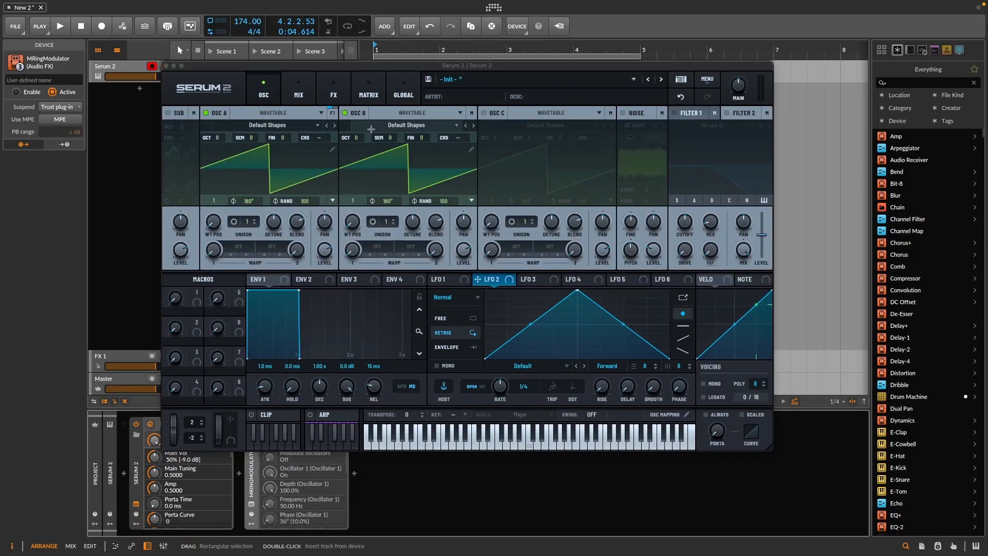
pyautogui.click(444, 127)
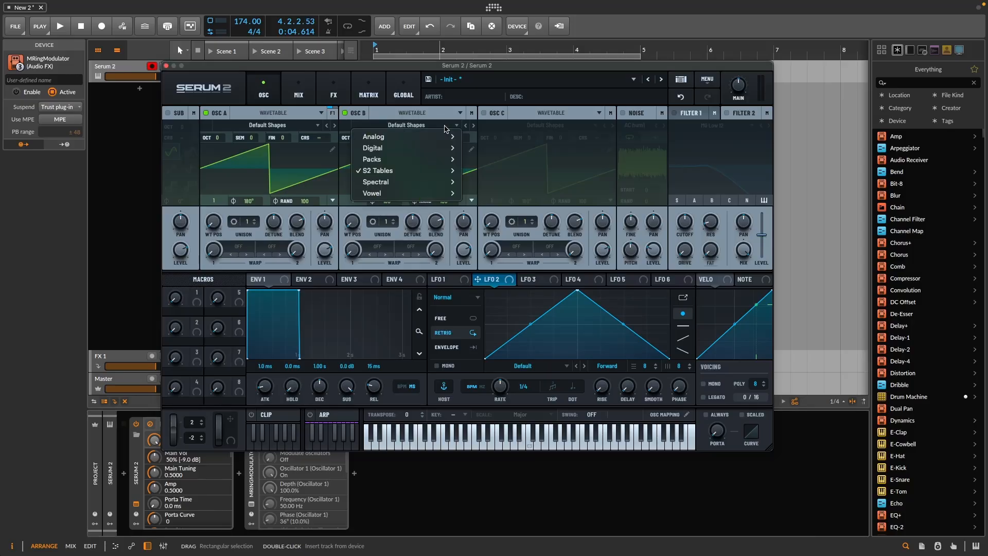
pyautogui.moveTo(440, 152)
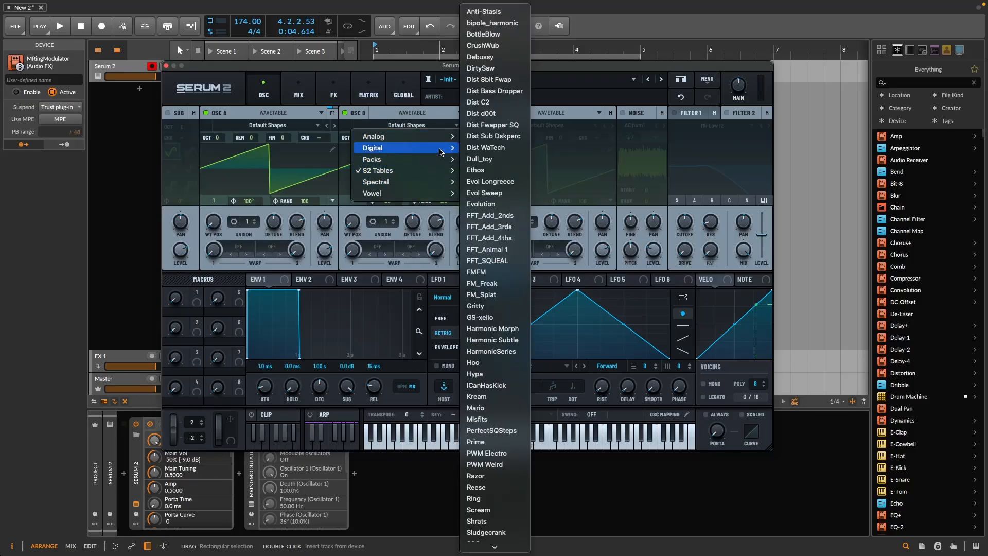
pyautogui.click(483, 13)
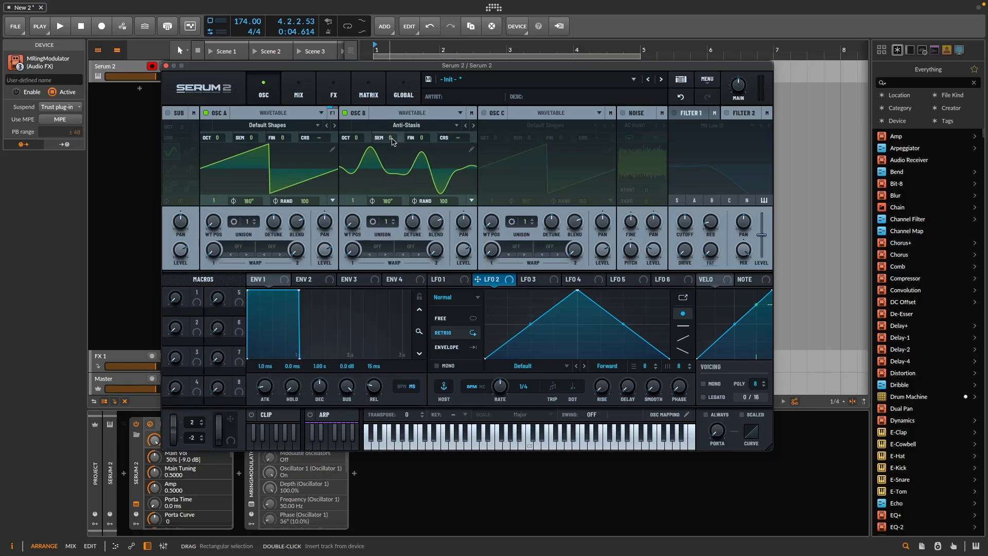
pyautogui.click(351, 224)
pyautogui.moveTo(365, 226); pyautogui.dragTo(374, 207)
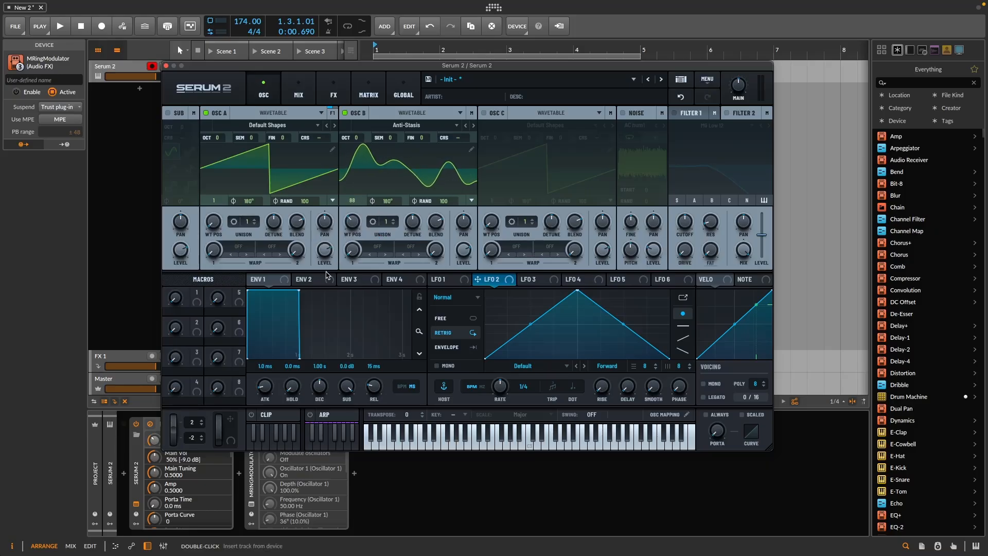
# Set oscillator B's first warp to the Soft Sat. distortion and raise the warp amount
pyautogui.click(366, 249)
pyautogui.moveTo(389, 303)
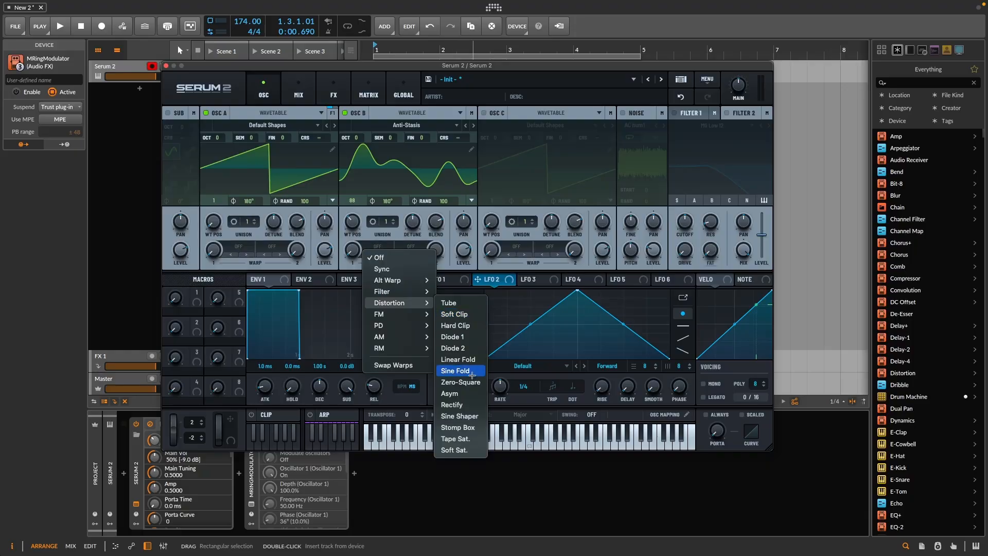
pyautogui.click(460, 450)
pyautogui.moveTo(353, 250); pyautogui.dragTo(353, 227)
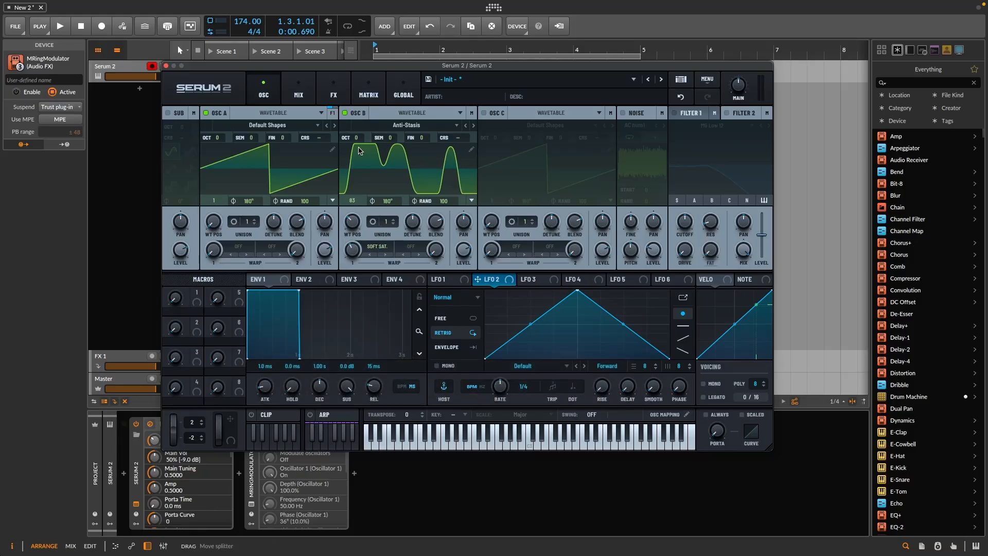
# Lower oscillator B by one octave and give it two unison voices with reduced detune, then audition the sound
pyautogui.moveTo(356, 138); pyautogui.dragTo(358, 146)
pyautogui.click(394, 219)
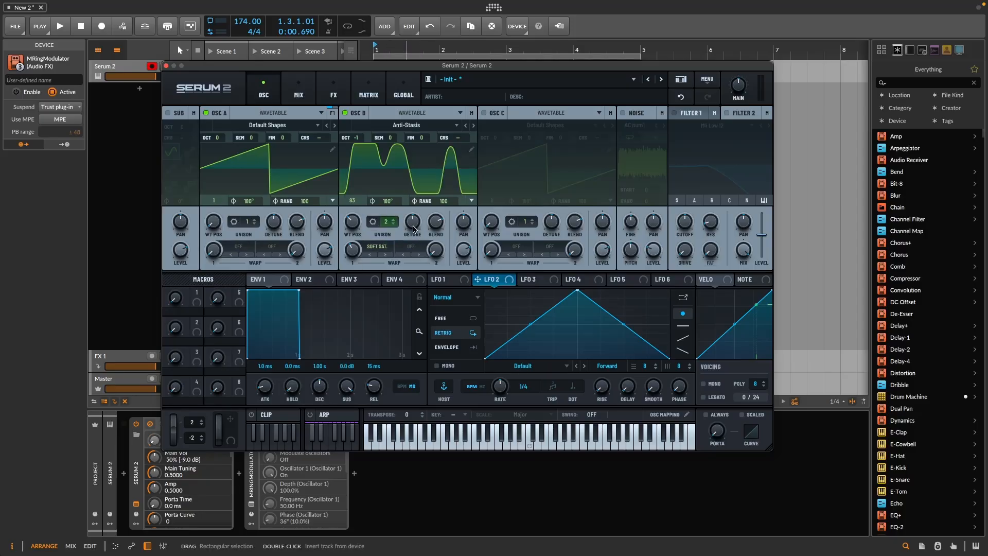
pyautogui.moveTo(414, 222)
pyautogui.mouseDown()
pyautogui.moveTo(411, 255)
pyautogui.moveTo(412, 223)
pyautogui.mouseUp()
pyautogui.press('space')
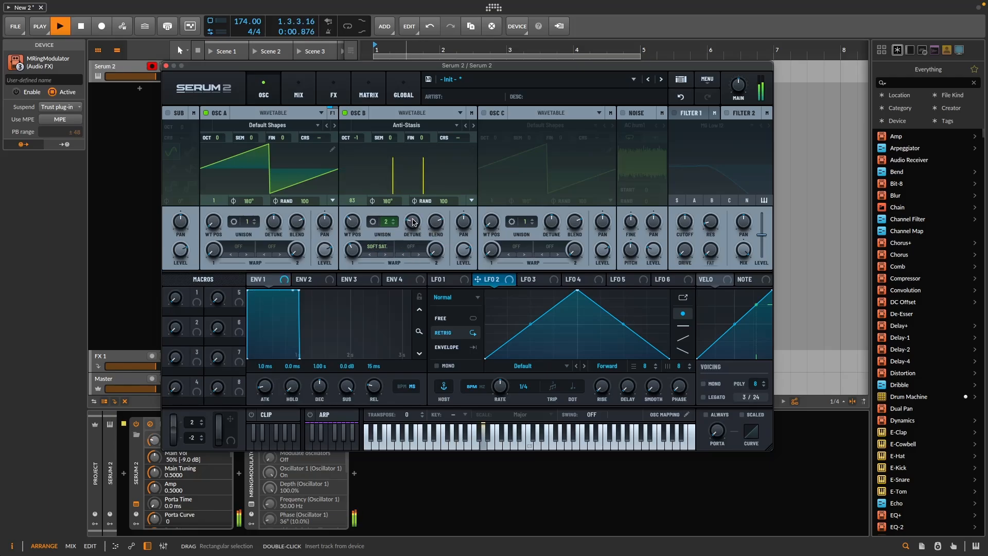
pyautogui.press('space')
# Set the random phase of oscillators A and B to 0 and play back the result
pyautogui.moveTo(312, 202); pyautogui.dragTo(235, 508)
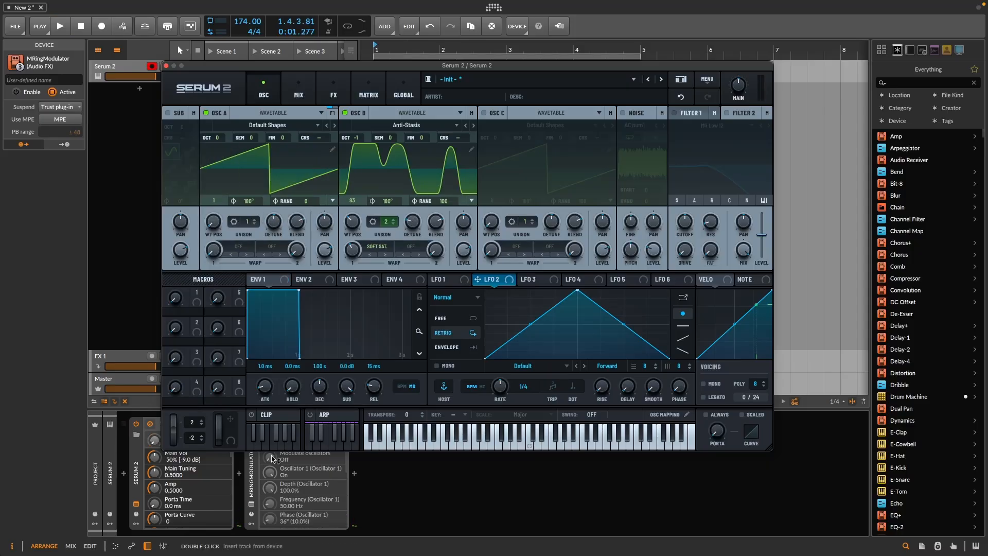
pyautogui.moveTo(432, 203); pyautogui.dragTo(405, 459)
pyautogui.press('space')
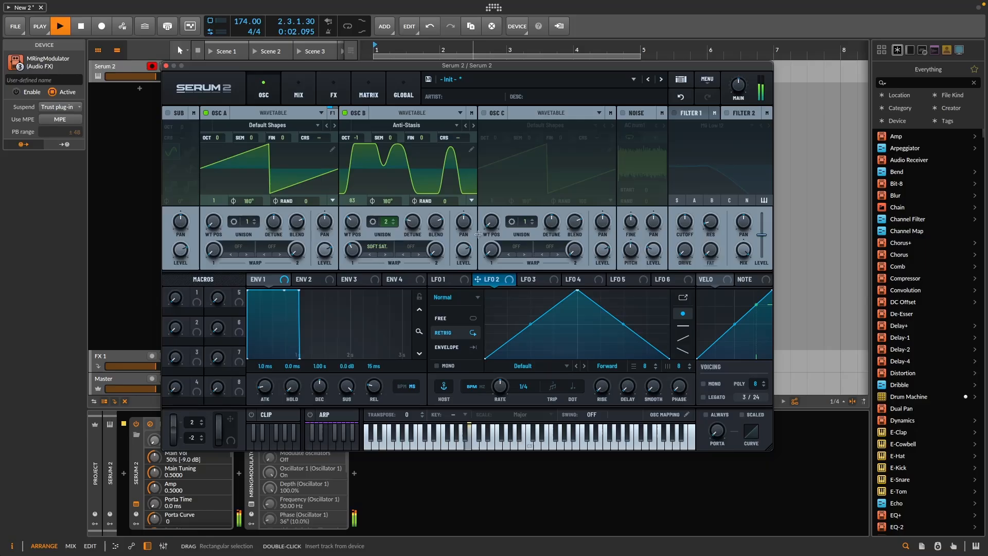
pyautogui.press('space')
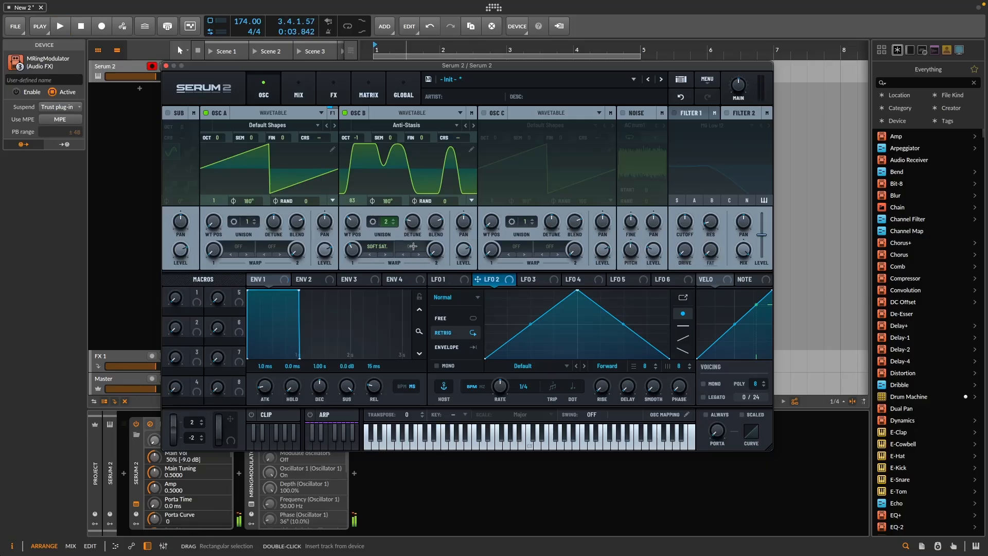
# Set oscillator B's second warp to the HPF filter, raise its amount, and audition the sound
pyautogui.click(408, 256)
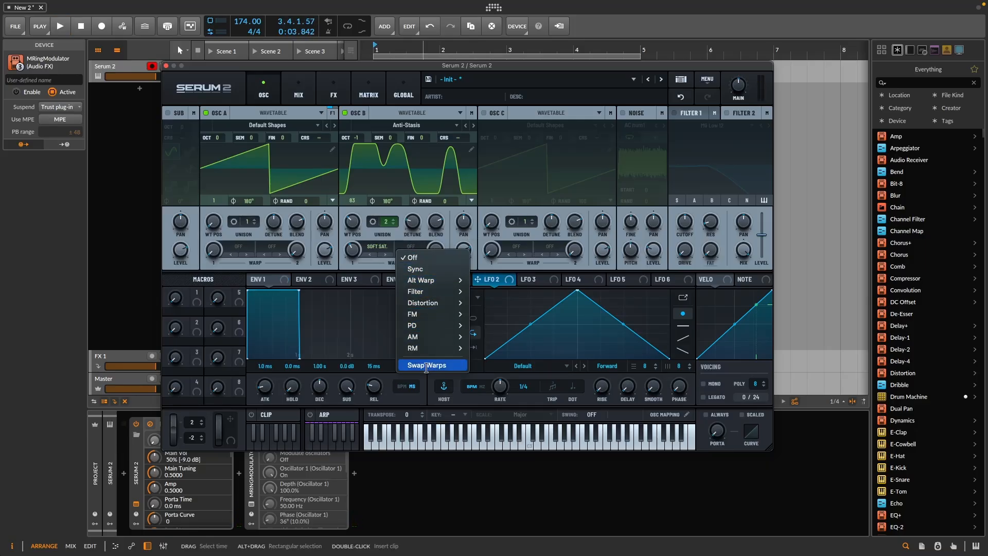
pyautogui.moveTo(455, 291)
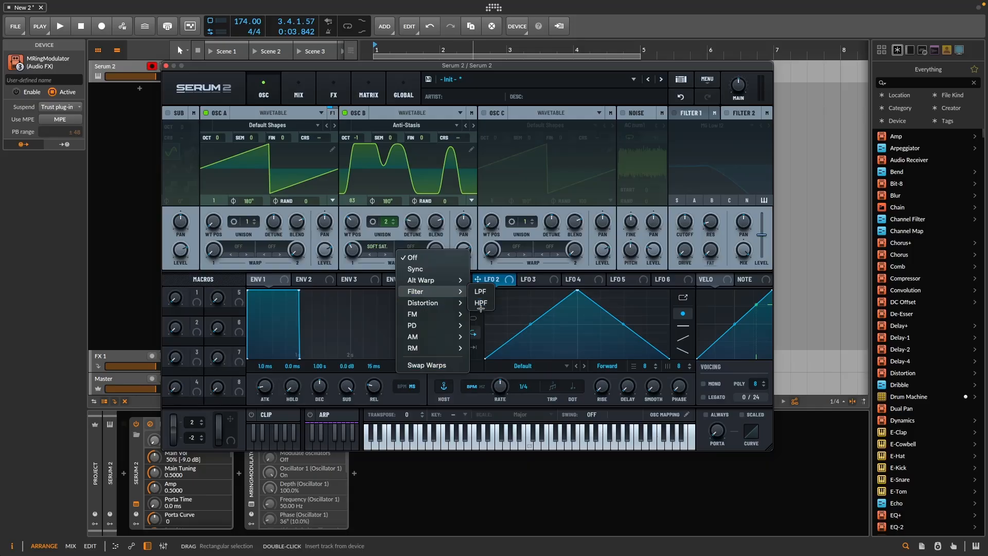
pyautogui.click(481, 303)
pyautogui.moveTo(437, 224); pyautogui.dragTo(435, 201)
pyautogui.press('space')
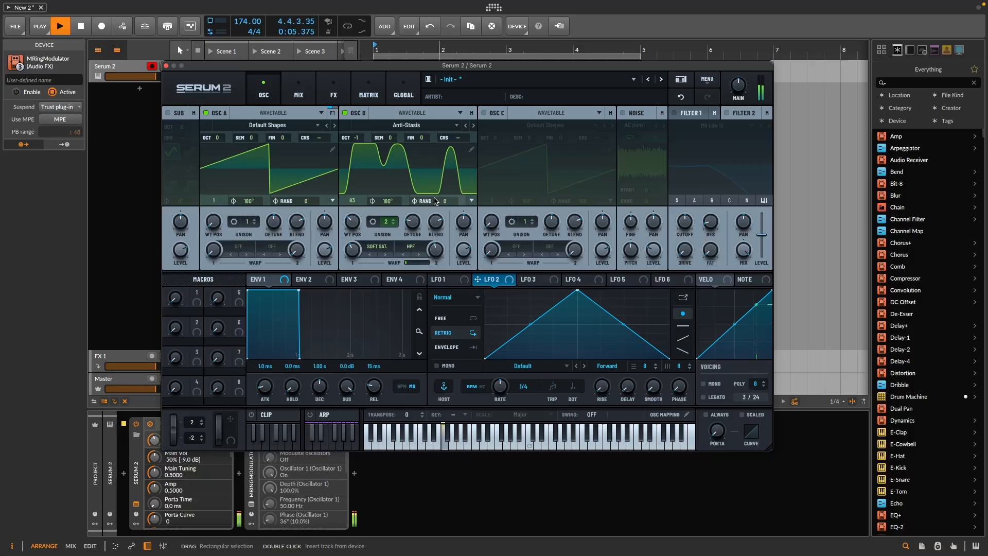
pyautogui.press('space')
# Turn oscillator B's level down fully and set oscillator A's first warp to PD (B) at about 57%
pyautogui.moveTo(462, 251); pyautogui.dragTo(418, 498)
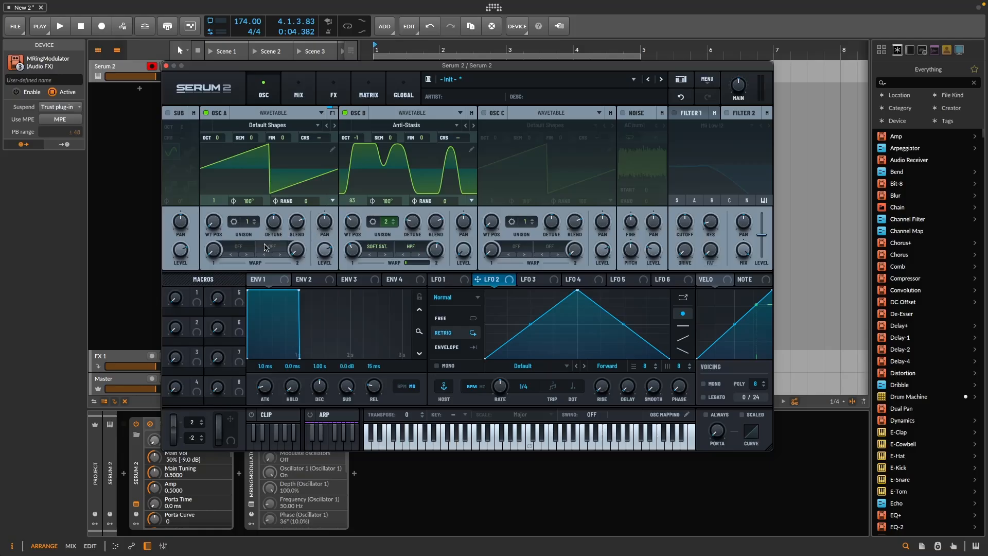
pyautogui.click(238, 247)
pyautogui.moveTo(247, 329)
pyautogui.click(332, 326)
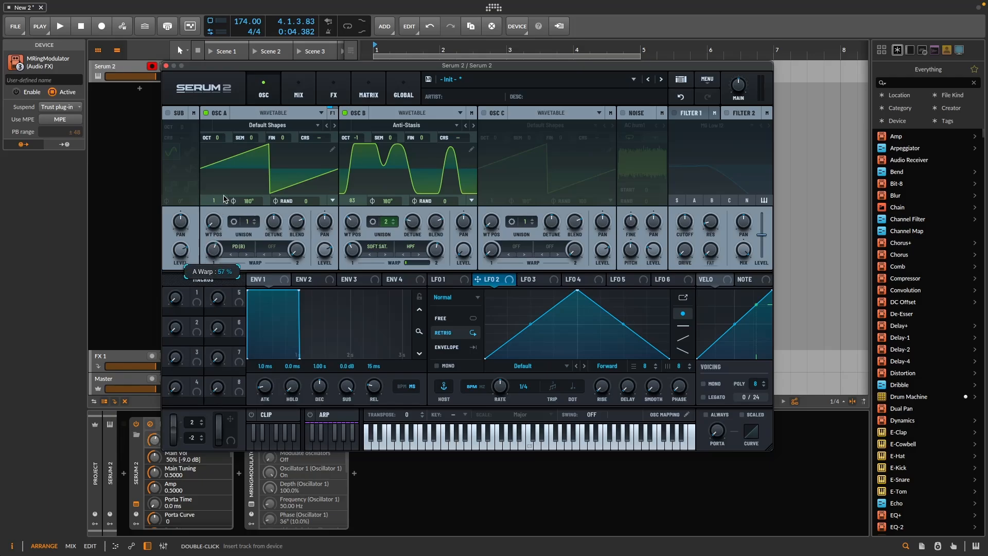
pyautogui.press('space')
pyautogui.moveTo(215, 249); pyautogui.dragTo(217, 245)
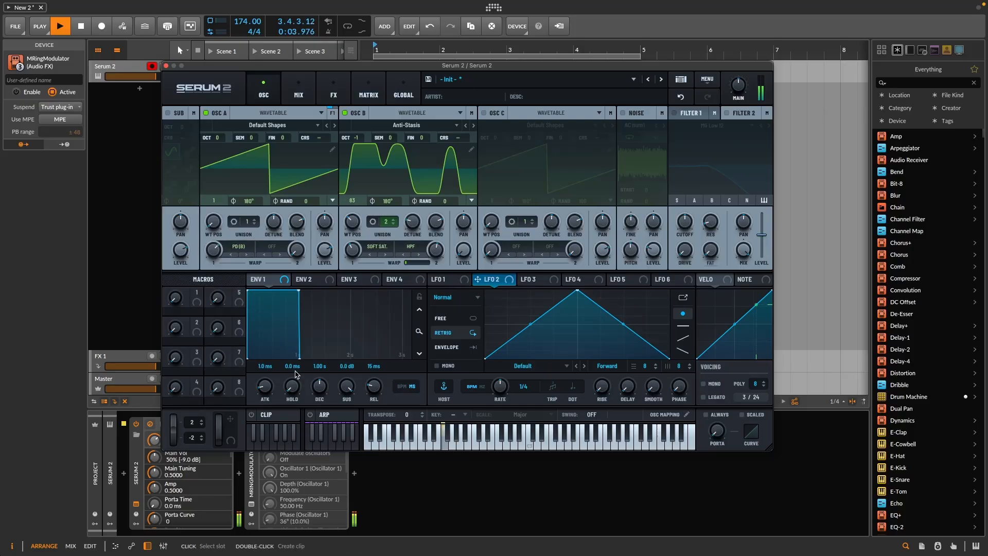
pyautogui.press('space')
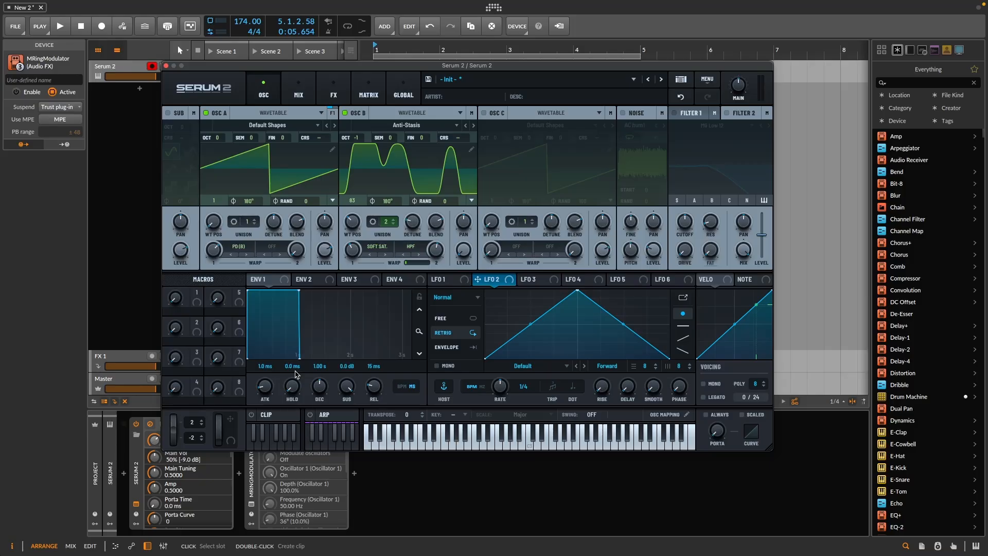
# Set the rates of LFO 1 and LFO 2 to one bar each
pyautogui.click(461, 281)
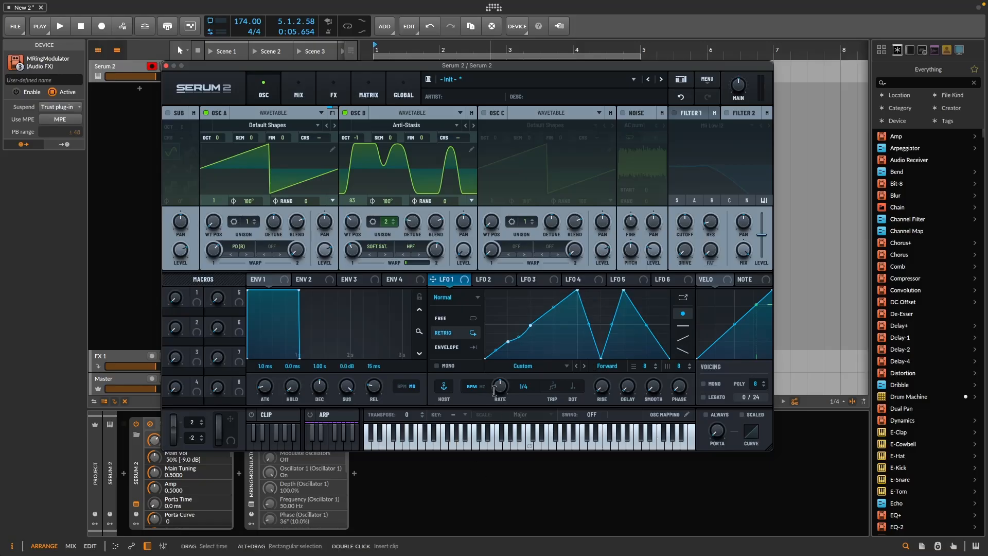
pyautogui.moveTo(495, 395); pyautogui.dragTo(490, 400)
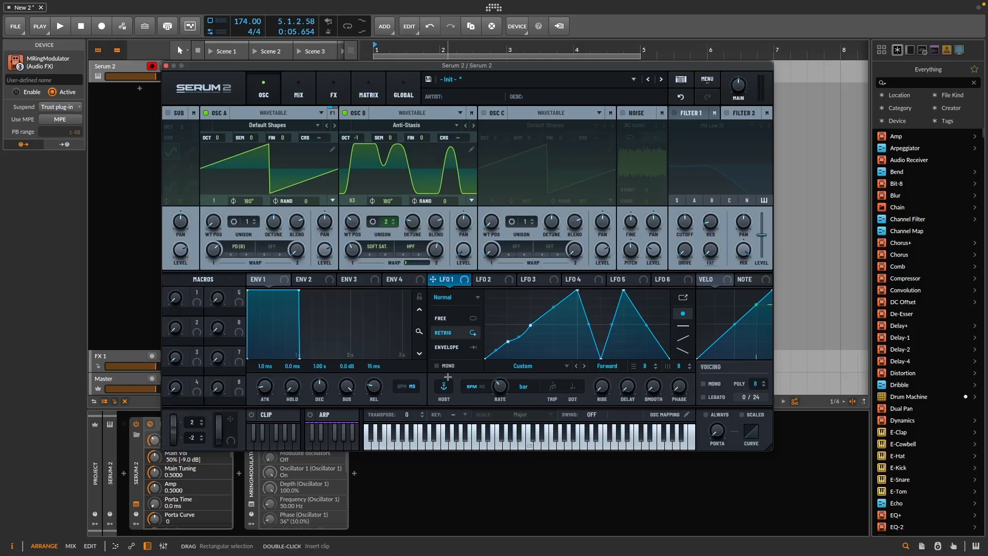
pyautogui.click(490, 280)
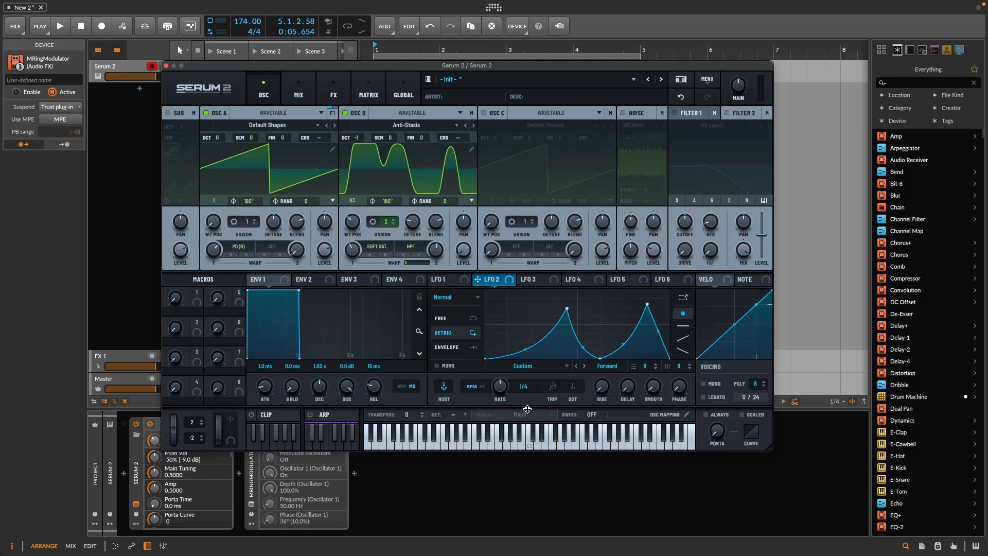
pyautogui.moveTo(498, 401); pyautogui.dragTo(498, 400)
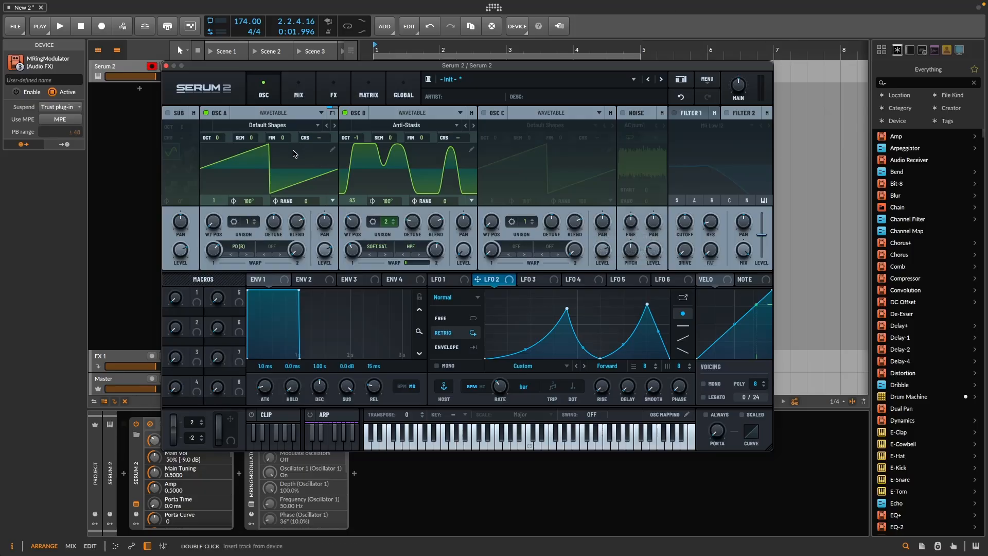
# Route oscillators A and B to the filter section, with oscillator B's filter balance at 1
pyautogui.click(332, 115)
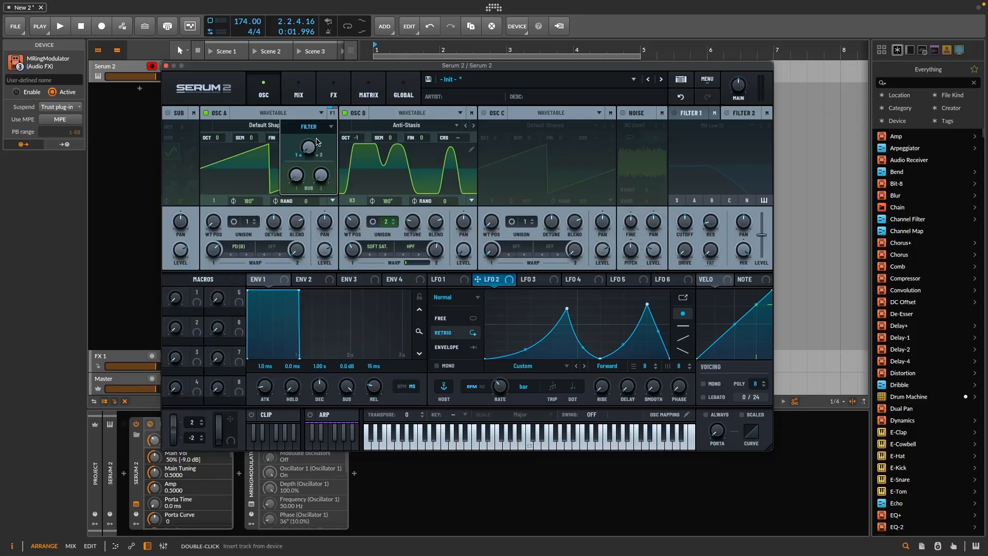
pyautogui.moveTo(307, 150); pyautogui.dragTo(307, 95)
pyautogui.click(469, 126)
pyautogui.click(459, 136)
pyautogui.moveTo(450, 149); pyautogui.dragTo(462, 96)
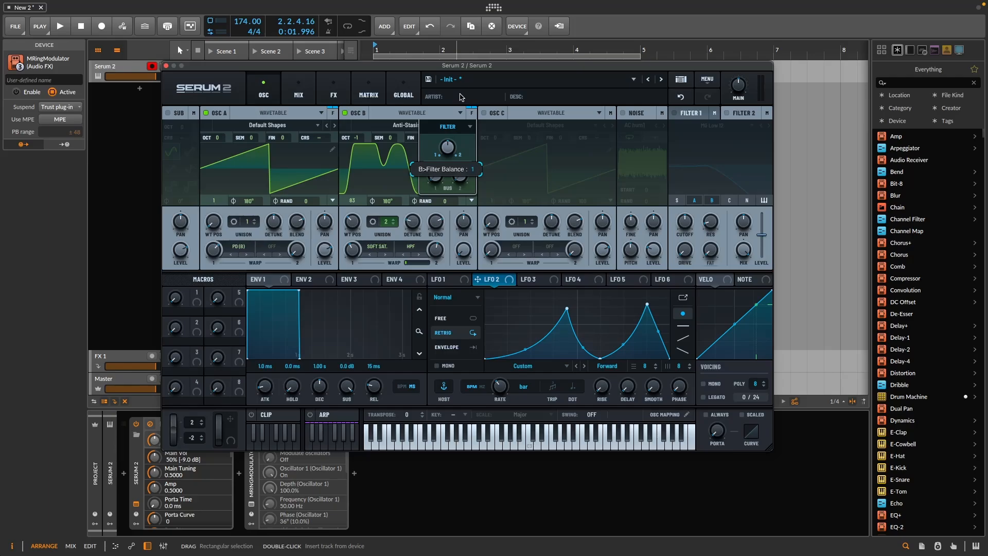
pyautogui.moveTo(462, 97); pyautogui.dragTo(462, 97)
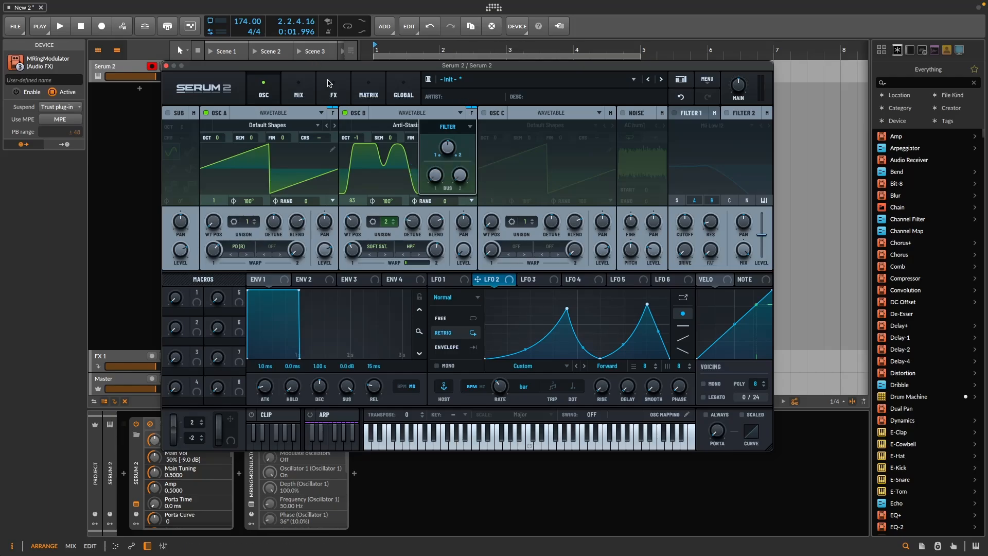
pyautogui.click(390, 115)
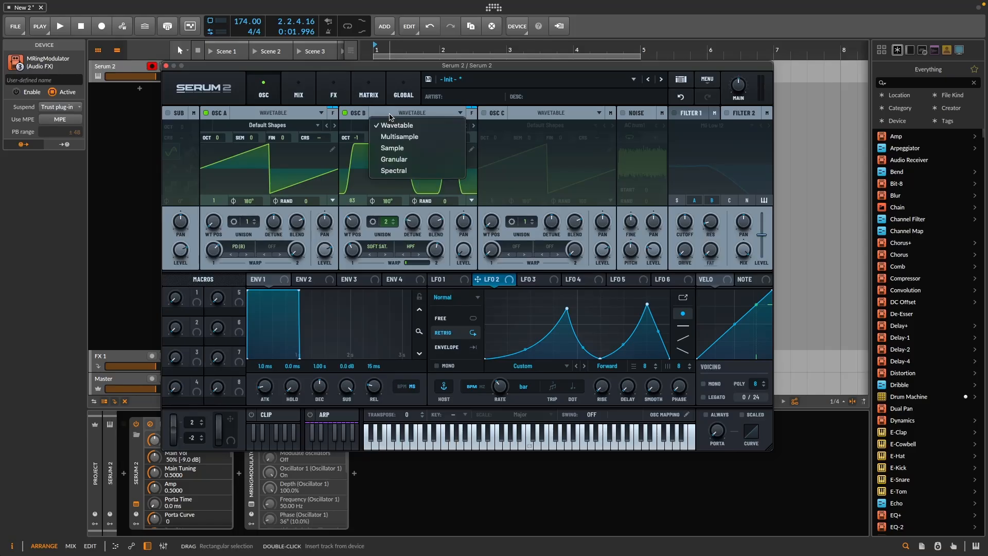
# Enable Filter 1 and change its type to French LP from the Misc category
pyautogui.click(675, 116)
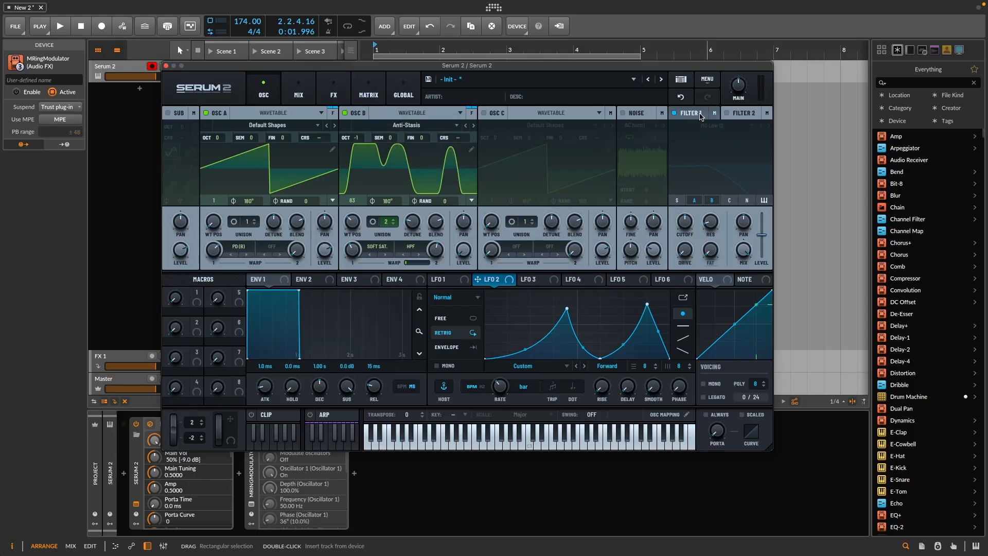
pyautogui.click(674, 113)
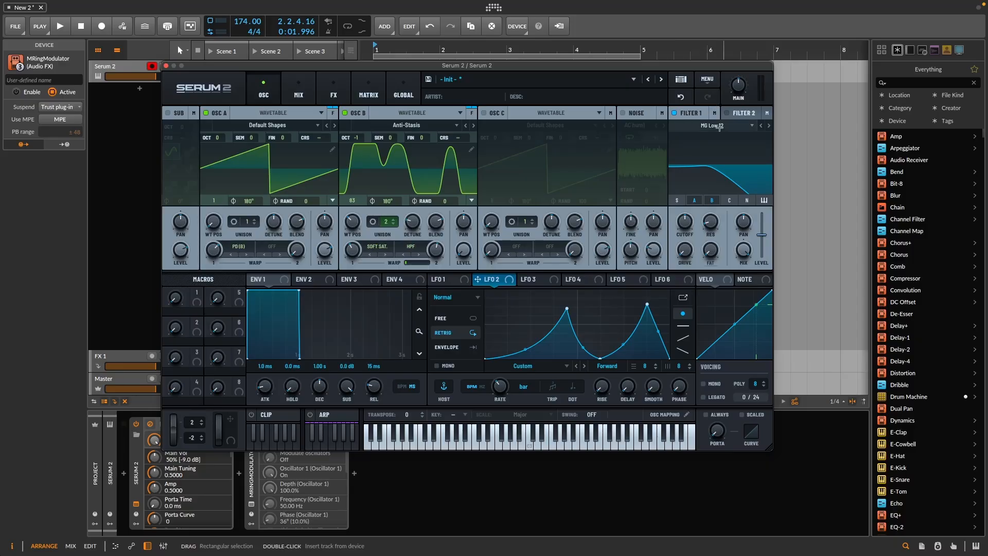
pyautogui.click(715, 126)
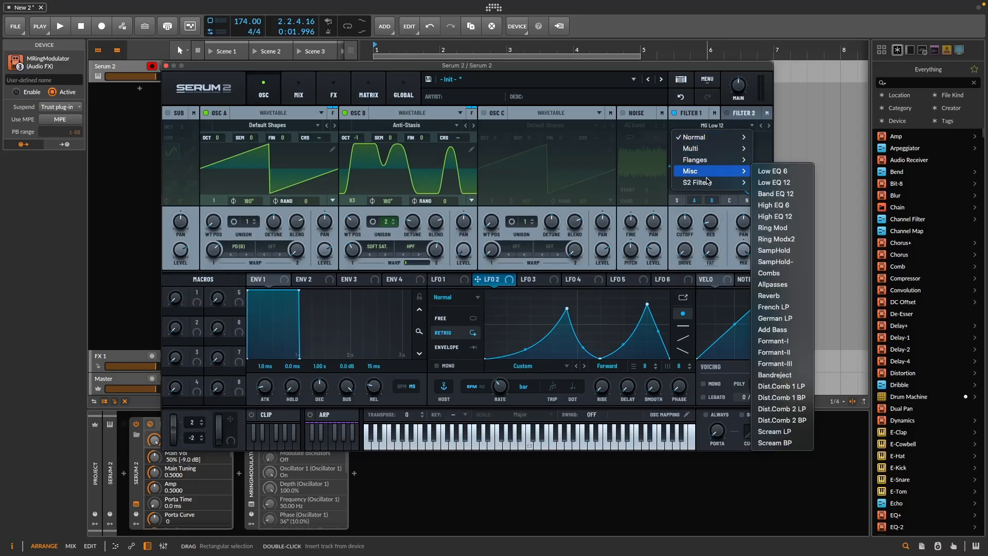
pyautogui.moveTo(708, 172)
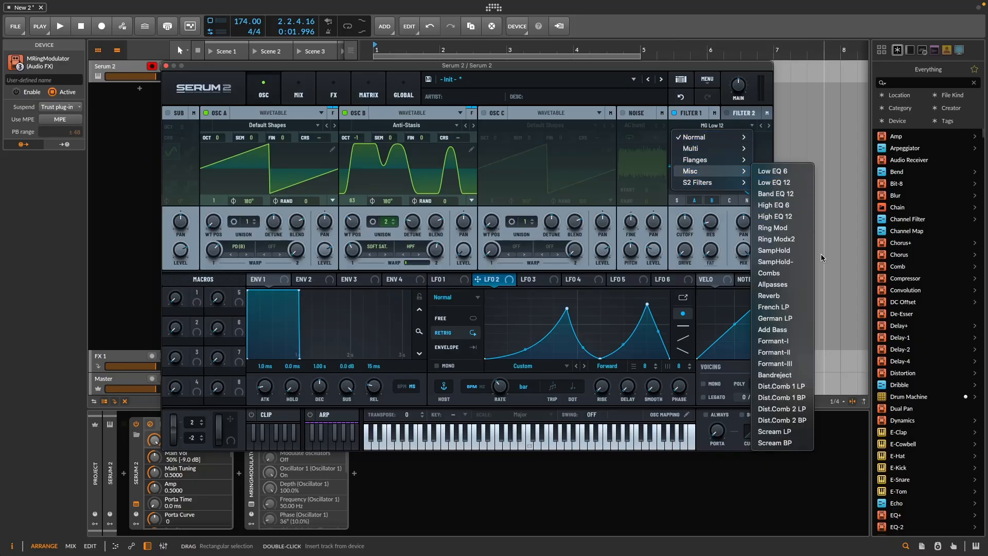
pyautogui.click(790, 309)
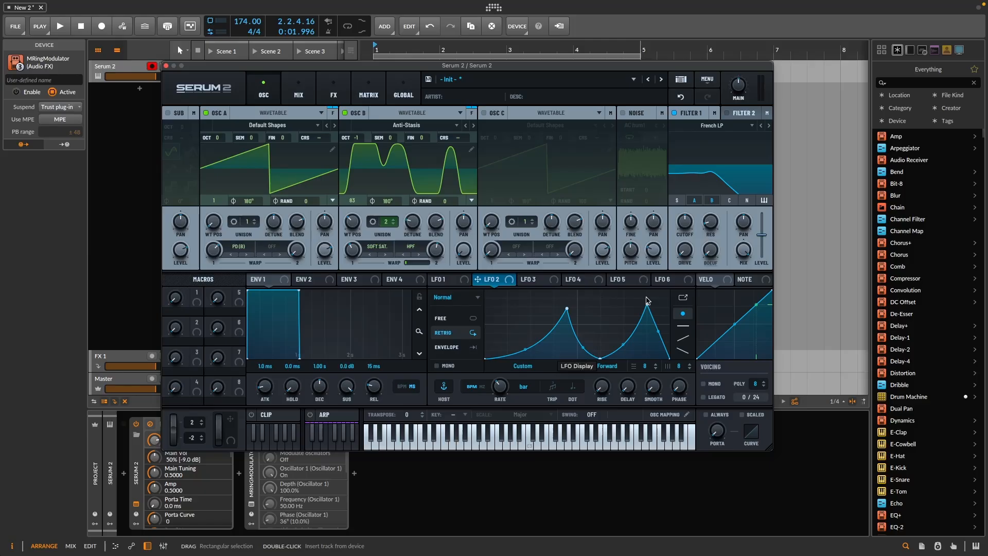
# Raise Filter 1's drive and lower its cutoff to the minimum
pyautogui.moveTo(686, 252); pyautogui.dragTo(682, 215)
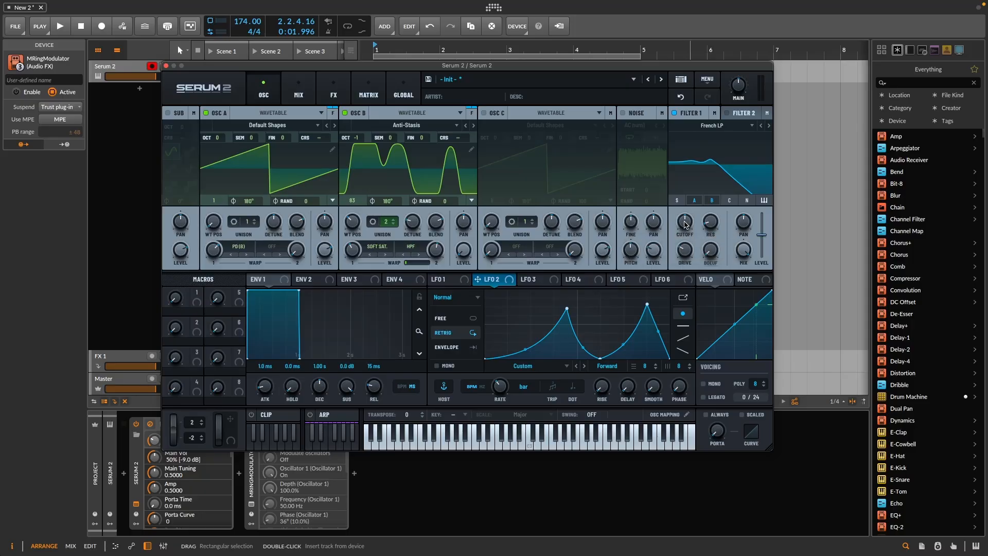
pyautogui.moveTo(683, 222); pyautogui.dragTo(625, 357)
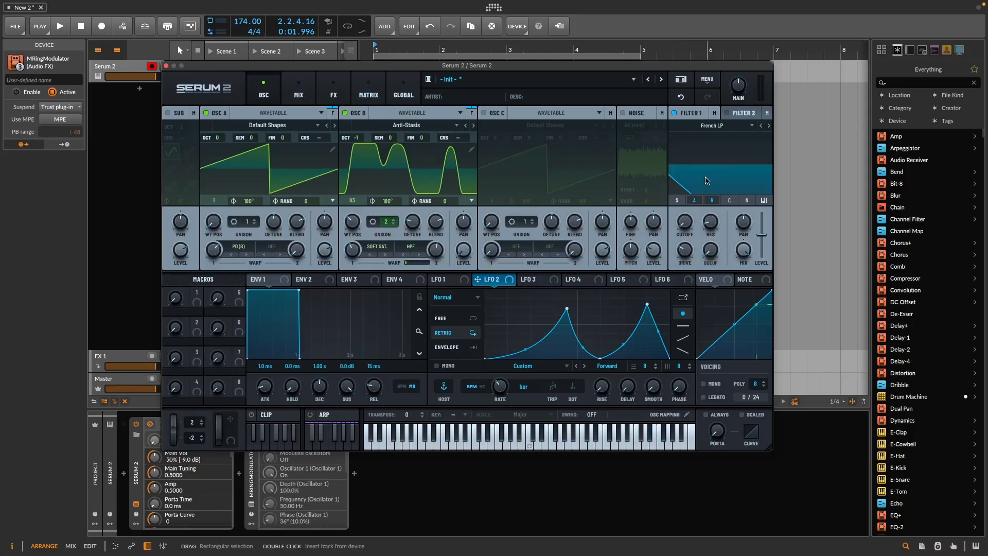
pyautogui.moveTo(715, 221)
# Assign LFO 1 to Filter 1's cutoff, adjust the modulation amount and play the patch back
pyautogui.click(445, 279)
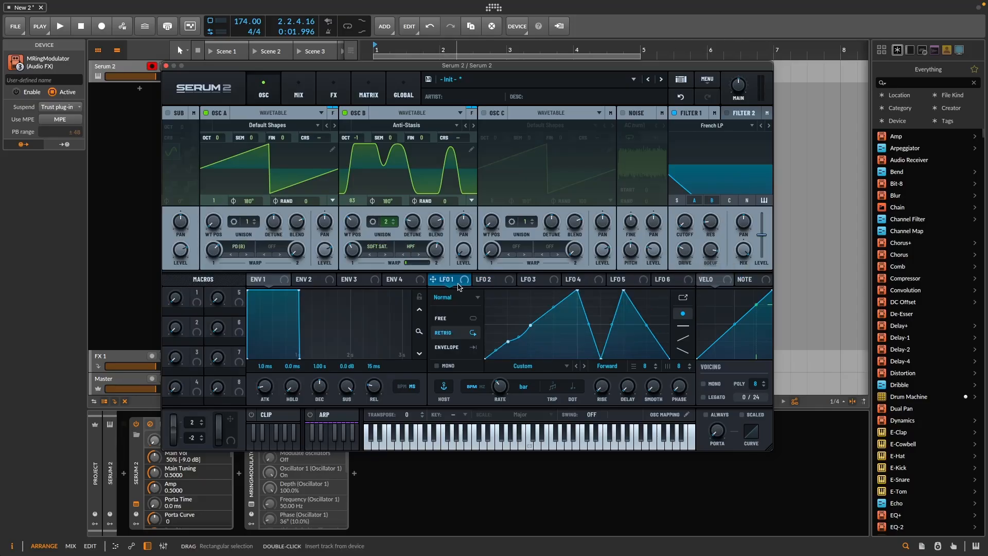
pyautogui.moveTo(459, 284); pyautogui.dragTo(684, 226)
pyautogui.moveTo(679, 211)
pyautogui.moveTo(679, 211); pyautogui.dragTo(669, 245)
pyautogui.press('space')
pyautogui.moveTo(677, 211); pyautogui.dragTo(678, 210)
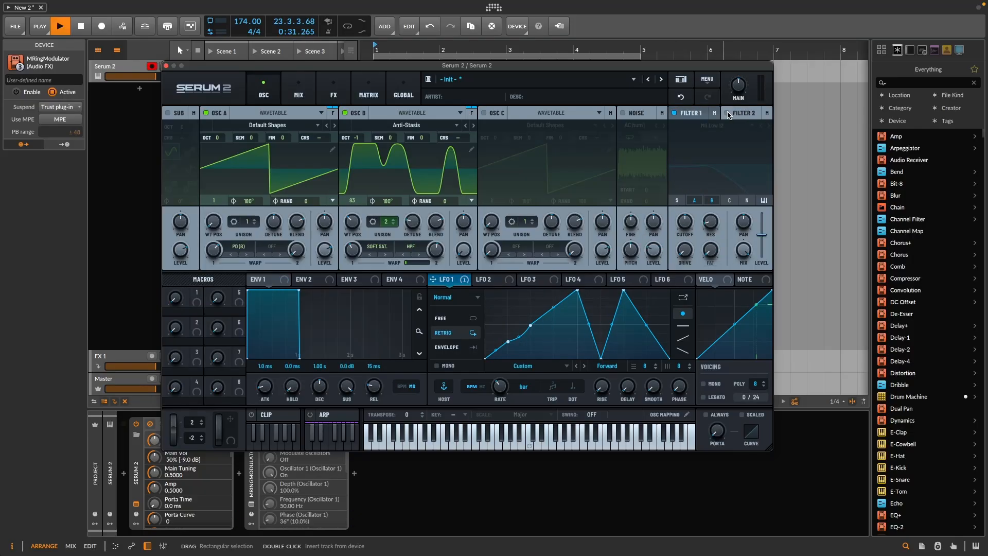
# Enable Filter 2 with oscillators A and B routed to it, change its type to Add Bass from Misc and lower its cutoff
pyautogui.press('space')
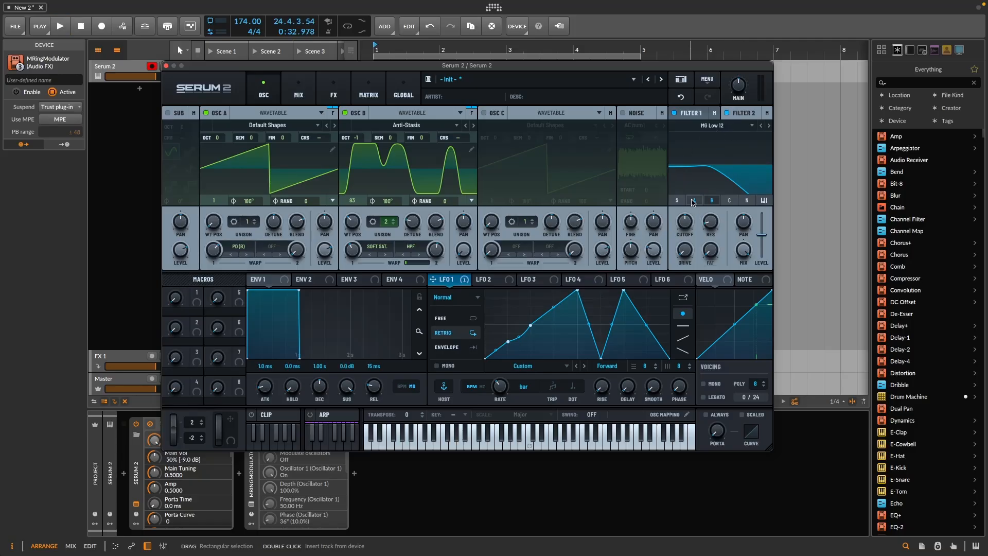
pyautogui.press('space')
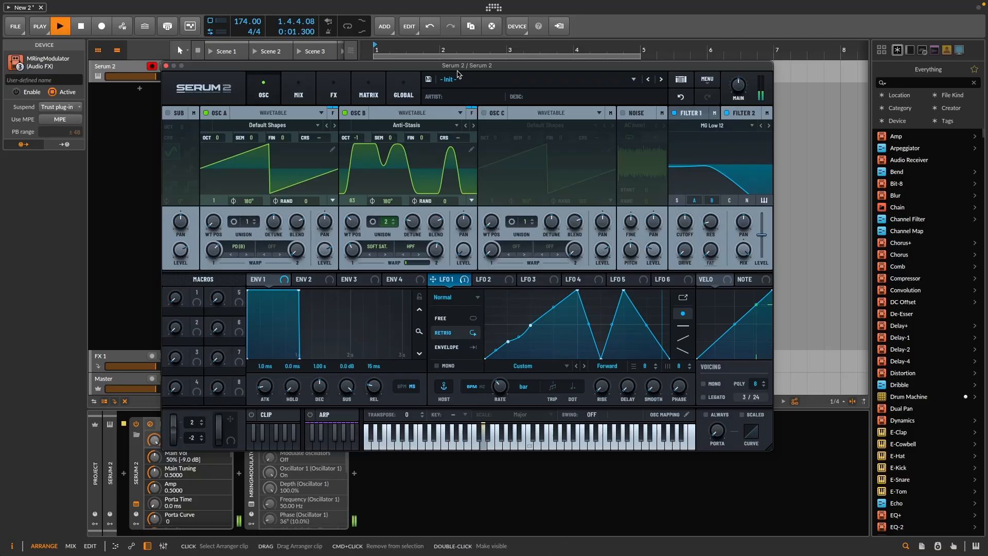
pyautogui.press('space')
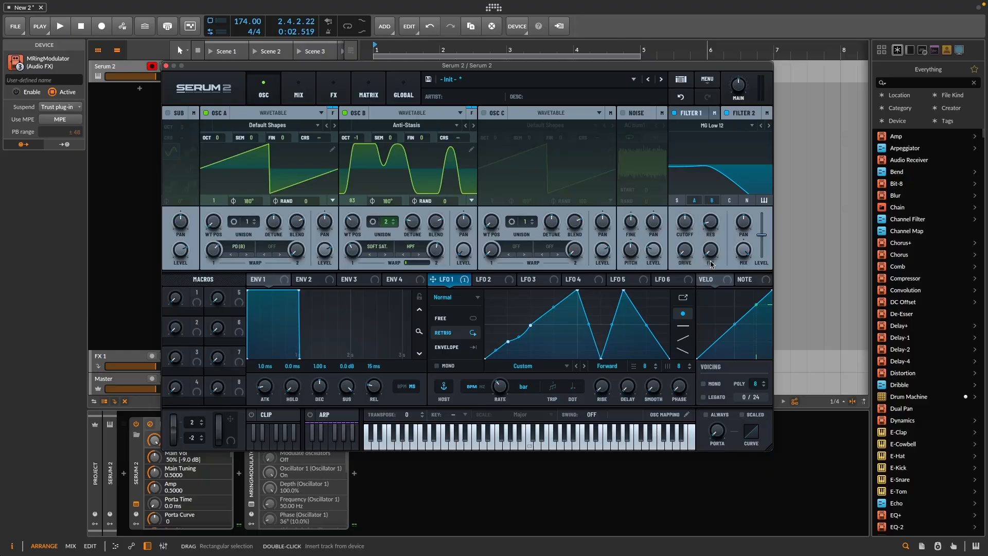
pyautogui.click(736, 126)
pyautogui.moveTo(714, 172)
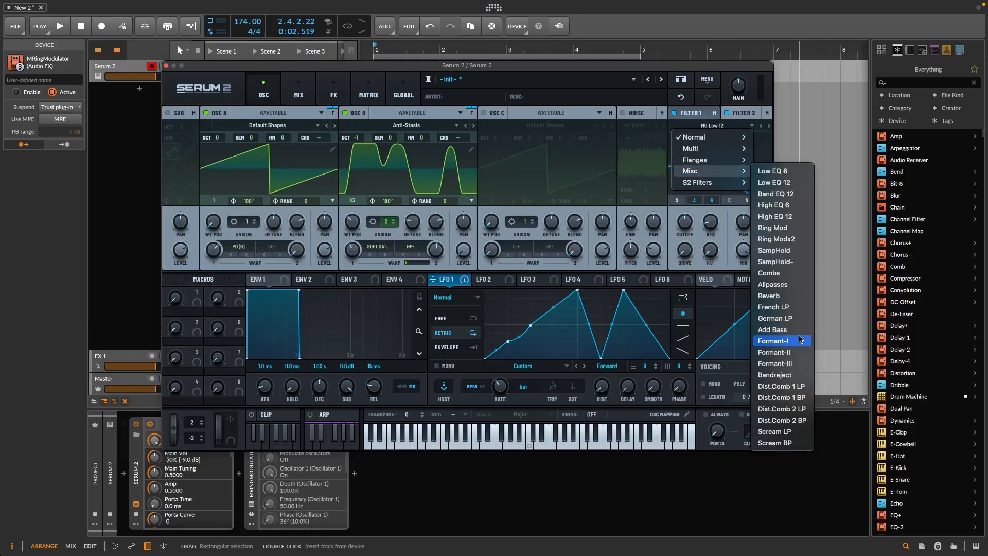
pyautogui.click(772, 329)
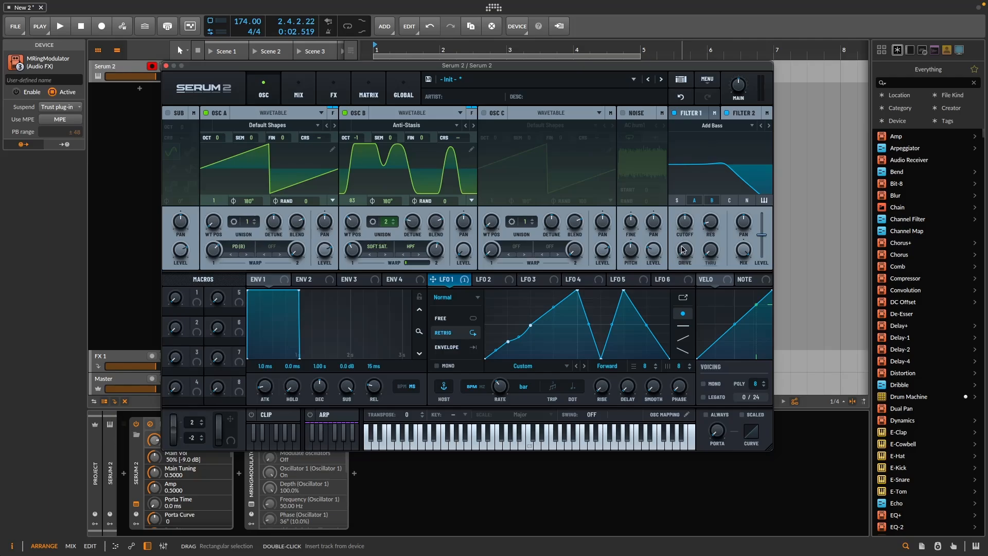
pyautogui.moveTo(684, 221); pyautogui.dragTo(595, 480)
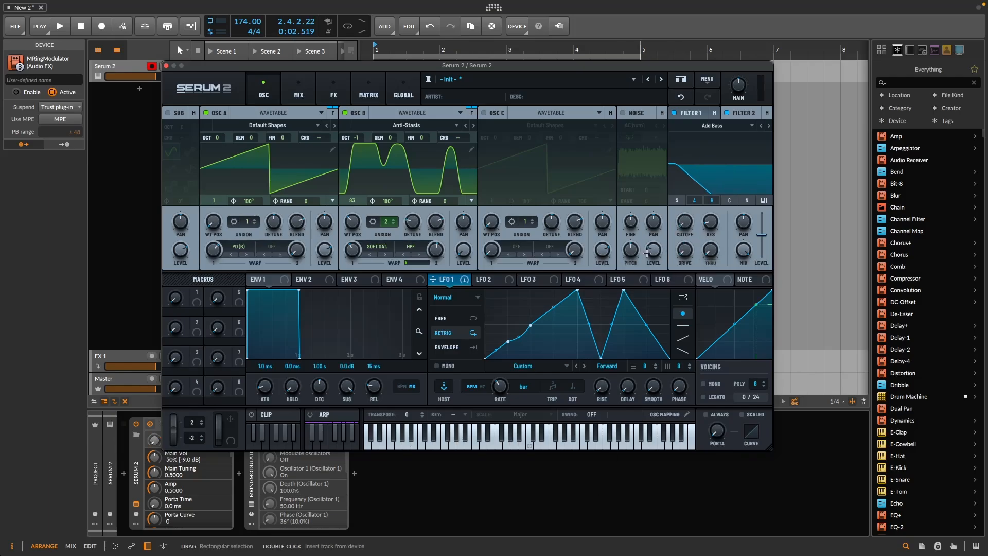
# Assign LFO 2 to Filter 2's cutoff, raise the filter's resonance and set its drive to 12%
pyautogui.click(486, 279)
pyautogui.moveTo(477, 279); pyautogui.dragTo(680, 235)
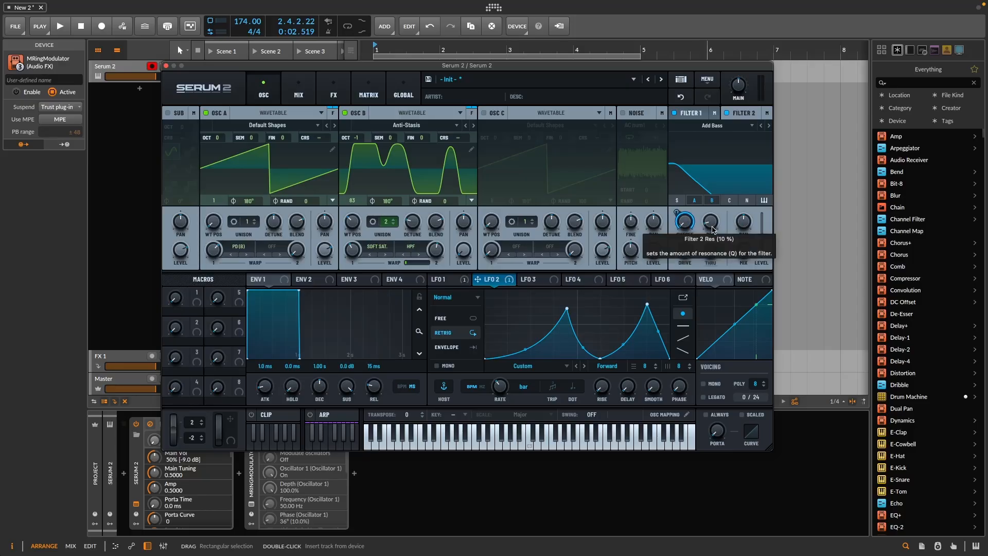
pyautogui.moveTo(713, 230); pyautogui.dragTo(715, 214)
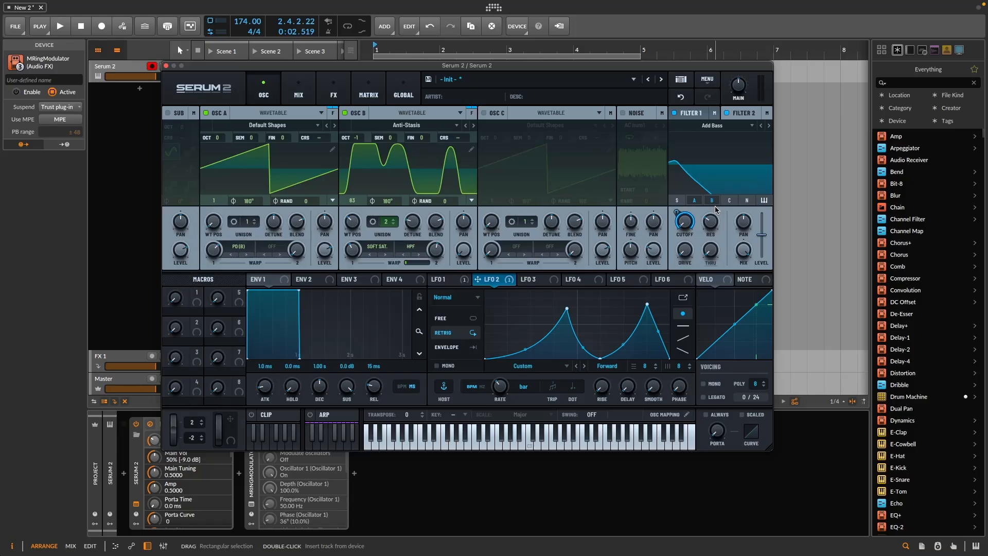
pyautogui.moveTo(686, 246); pyautogui.dragTo(688, 246)
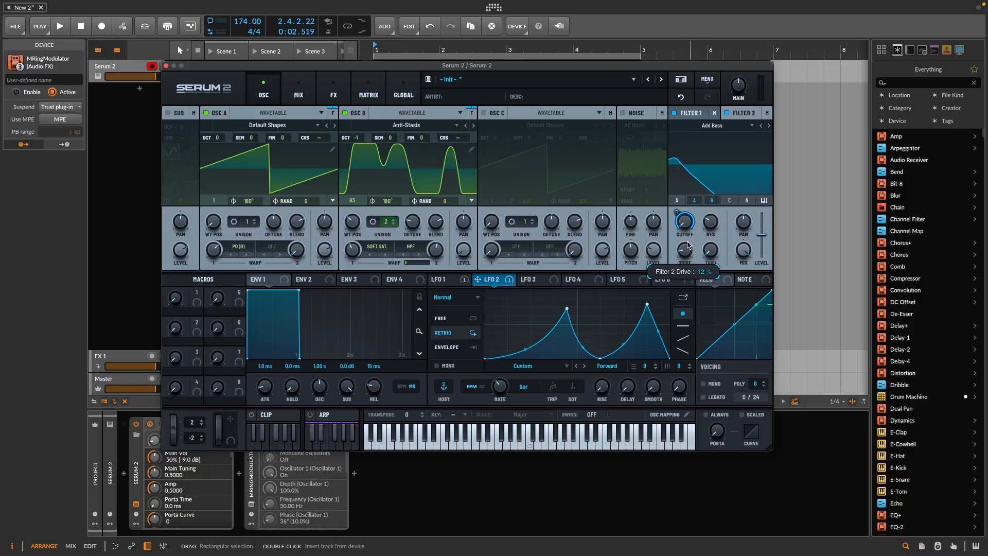
# Modulate Filter 2's Thru control with LFO 2 by 15% and audition the patch
pyautogui.moveTo(503, 286); pyautogui.dragTo(695, 281)
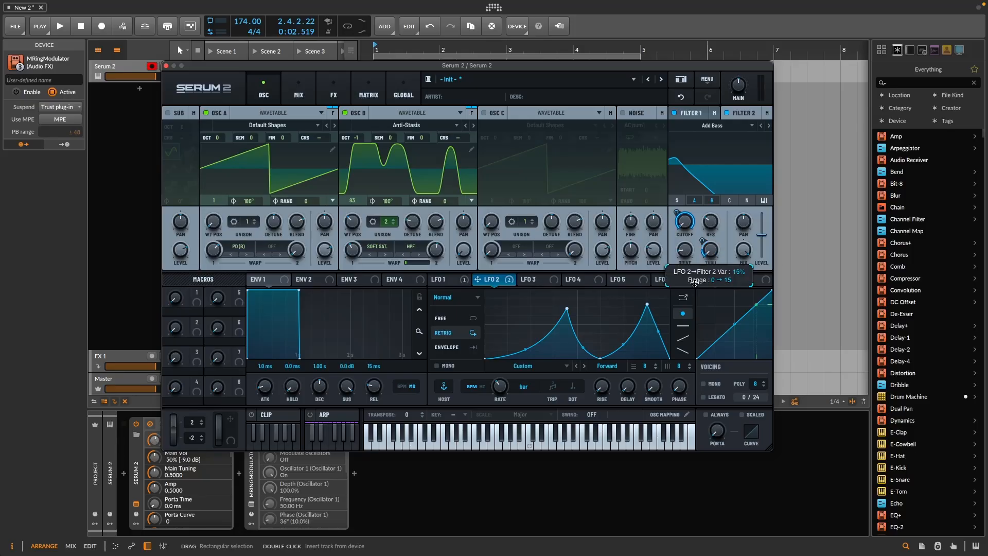
pyautogui.press('space')
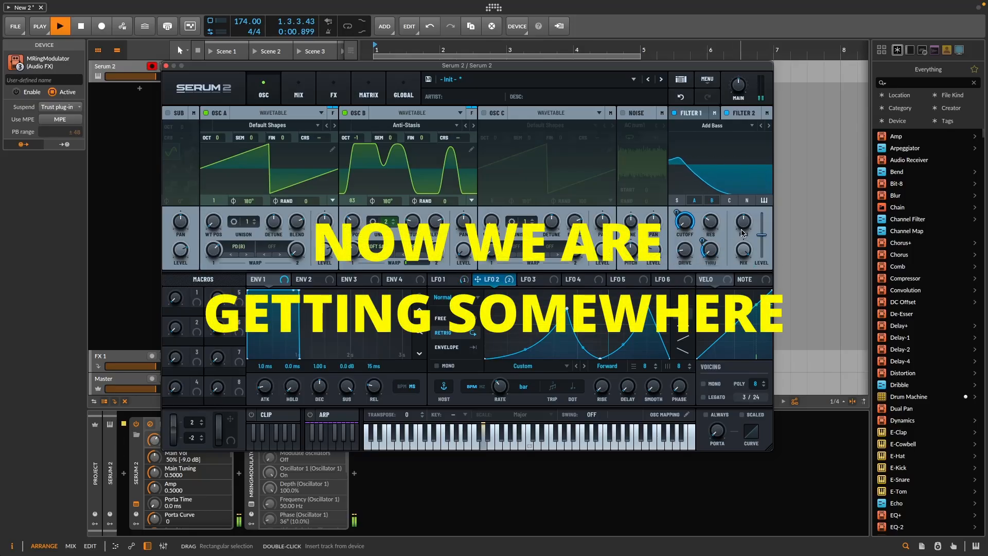
pyautogui.moveTo(702, 241)
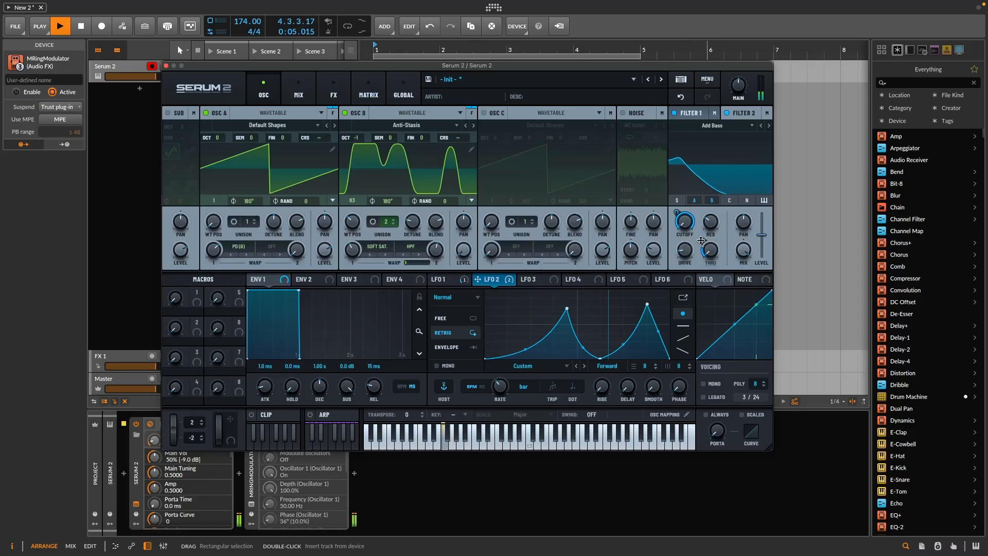
pyautogui.press('space')
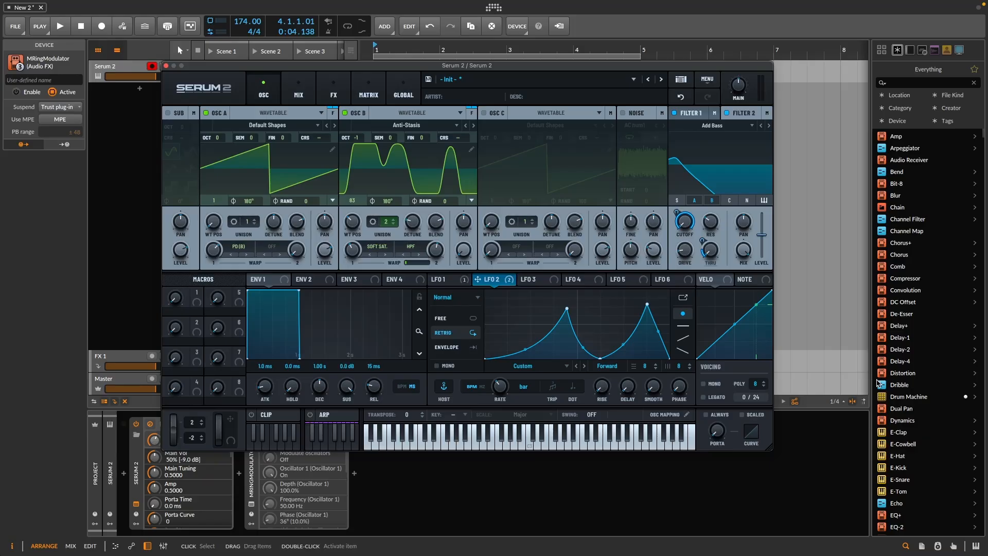
# Enable the noise oscillator and load HP12 White Noise (Stereo) from the S2 Noises category
pyautogui.click(622, 113)
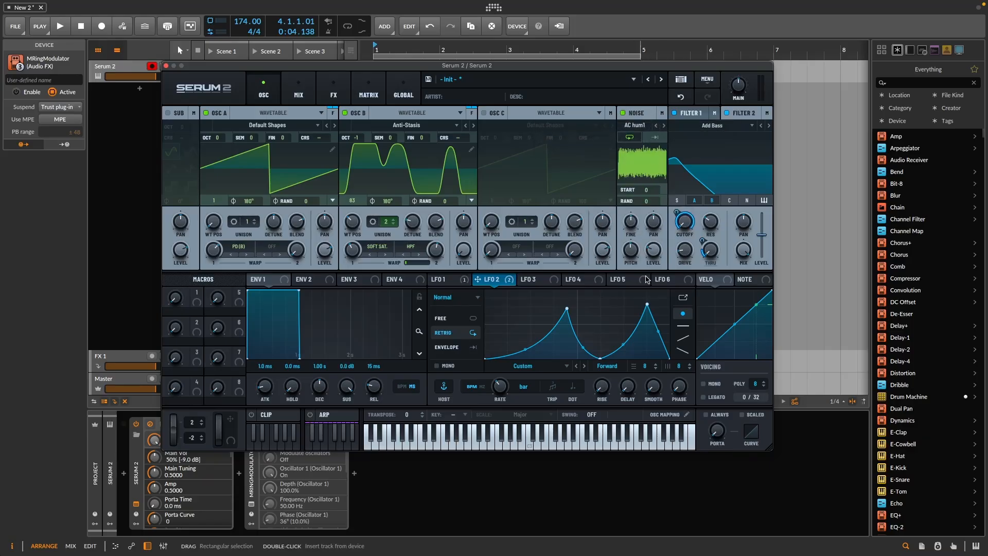
pyautogui.click(643, 125)
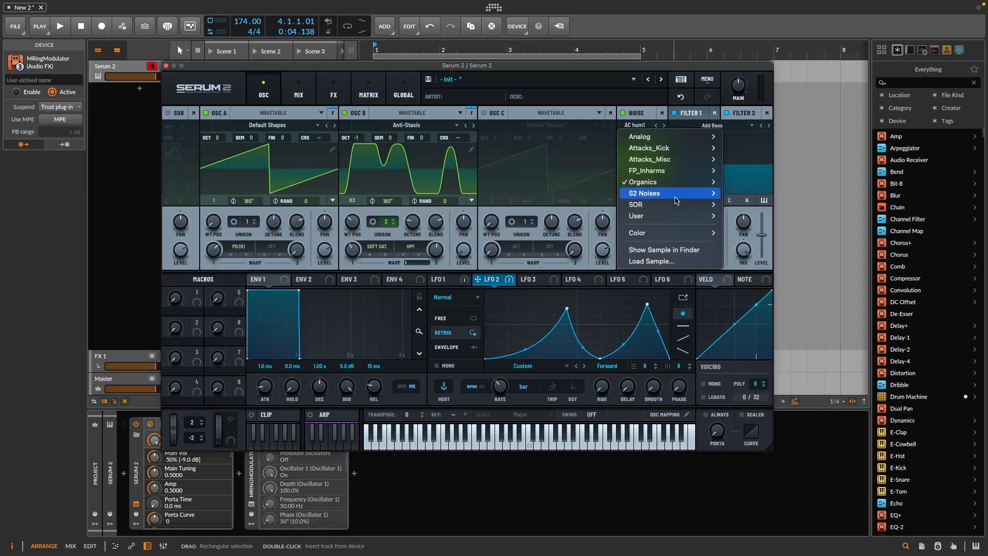
pyautogui.moveTo(676, 201)
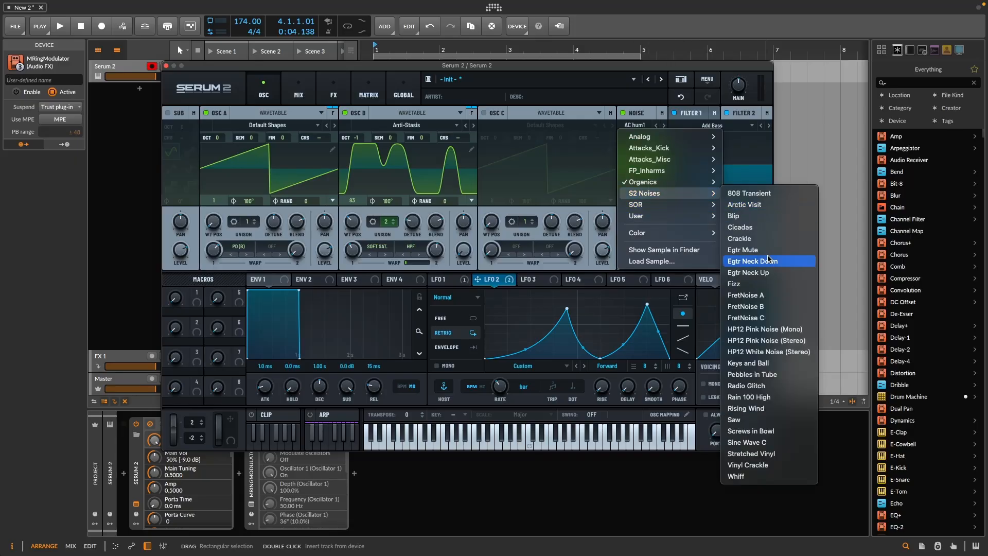
pyautogui.click(769, 352)
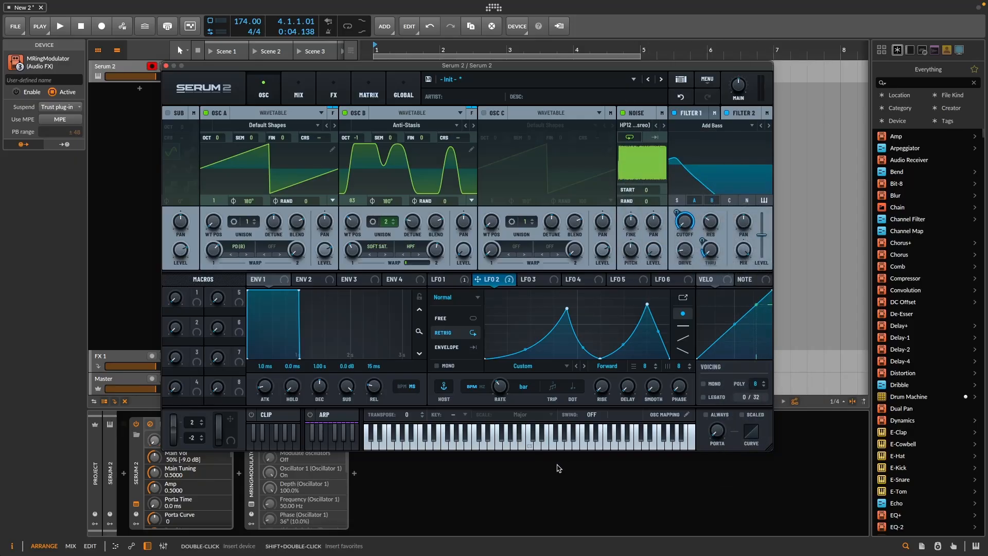
# Modulate the noise level with LFO 1 by 31% and play the patch back briefly
pyautogui.click(444, 284)
pyautogui.moveTo(466, 284); pyautogui.dragTo(653, 252)
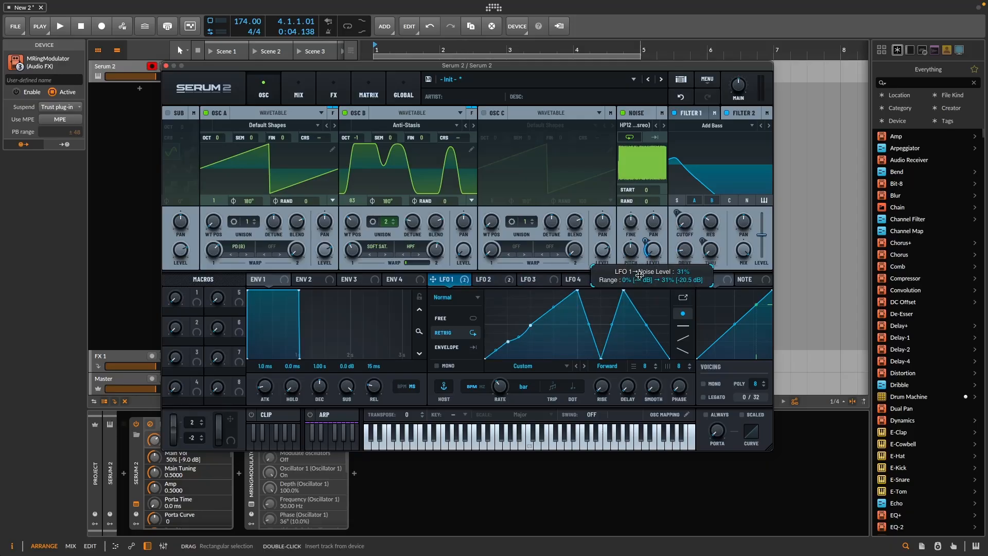
pyautogui.press('space')
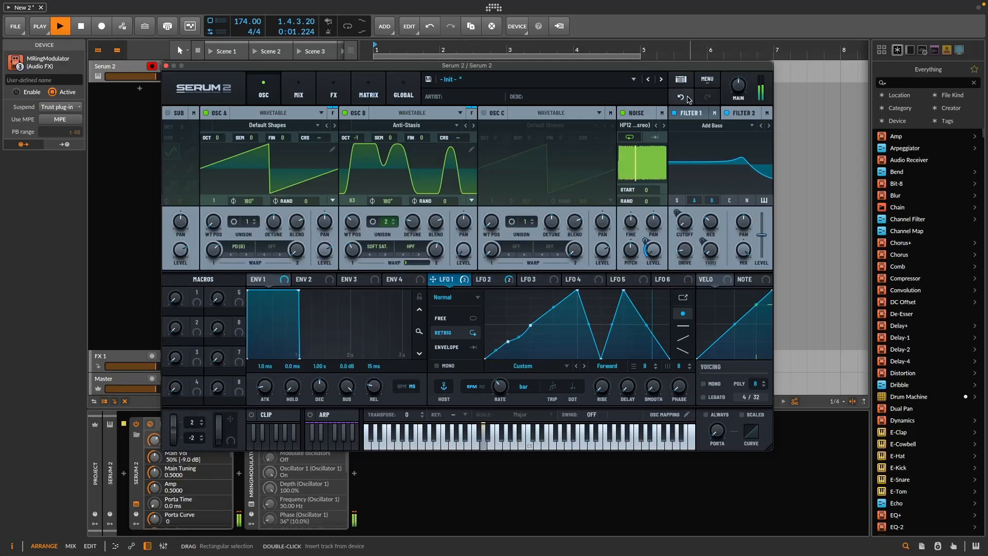
pyautogui.press('space')
# Route the noise oscillator into Filter 2, remove oscillator B from that filter and audition the sound
pyautogui.click(747, 201)
pyautogui.click(712, 200)
pyautogui.press('space')
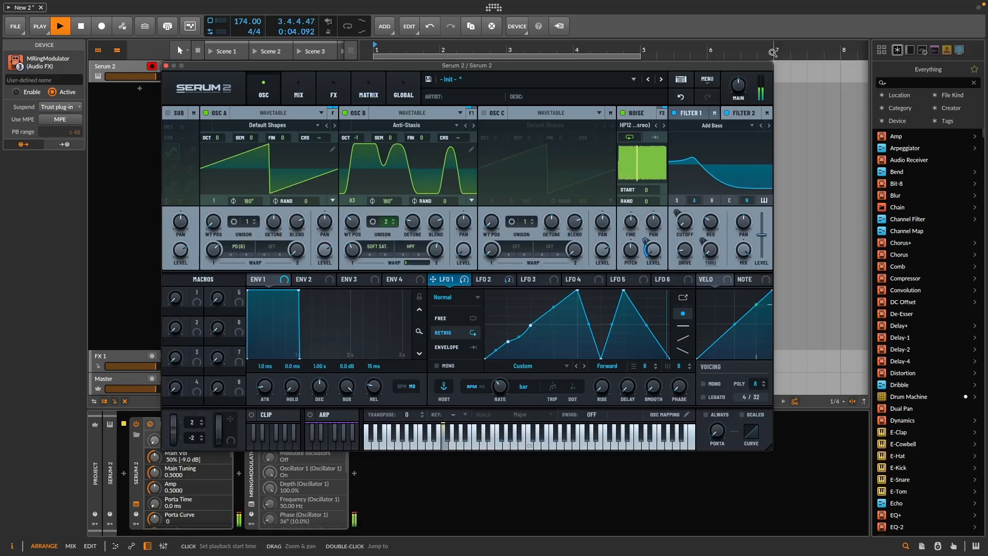
pyautogui.press('space')
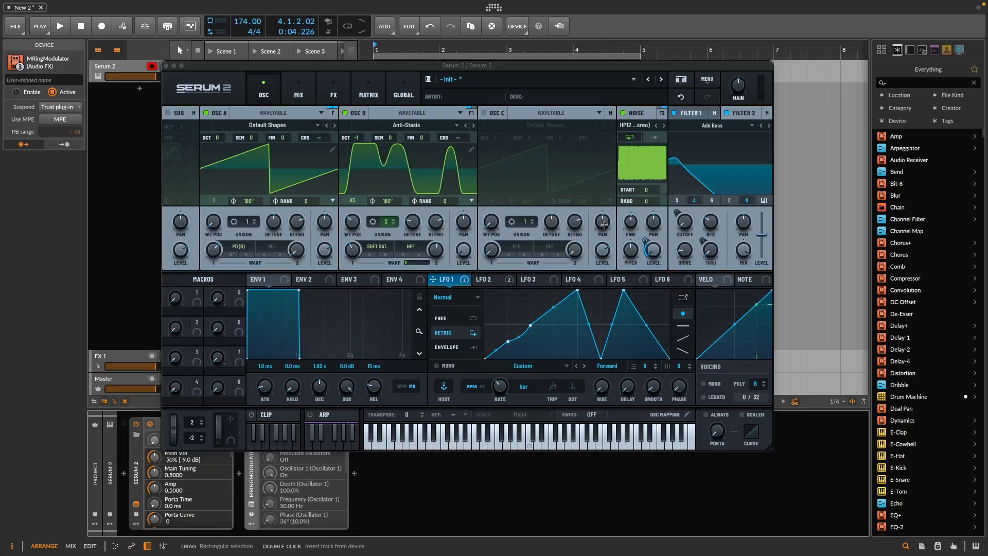
# Add a Hyper/Dimension effect to the main bus with Hyper mix at 0% and Dimension mix at 27%, and audition it
pyautogui.click(334, 94)
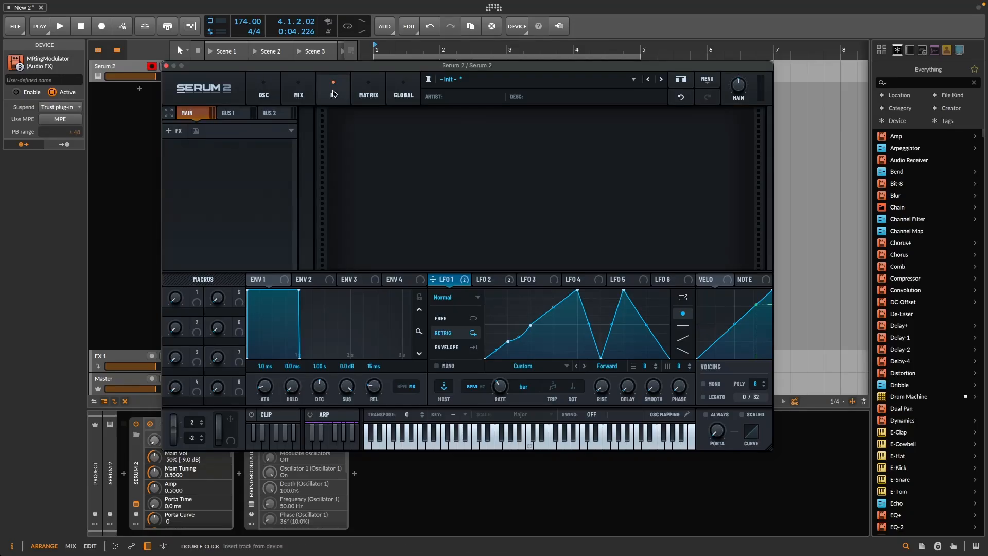
pyautogui.click(174, 133)
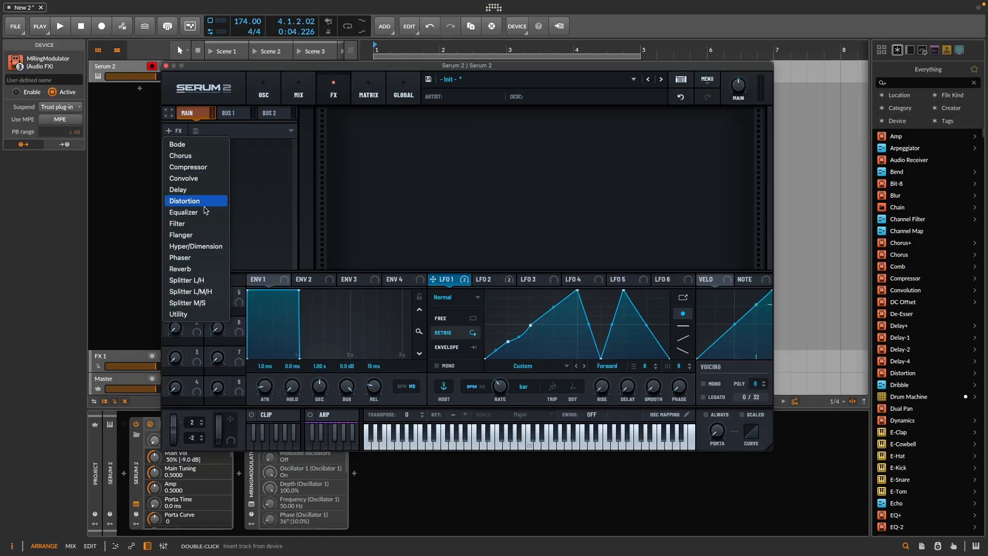
pyautogui.click(186, 246)
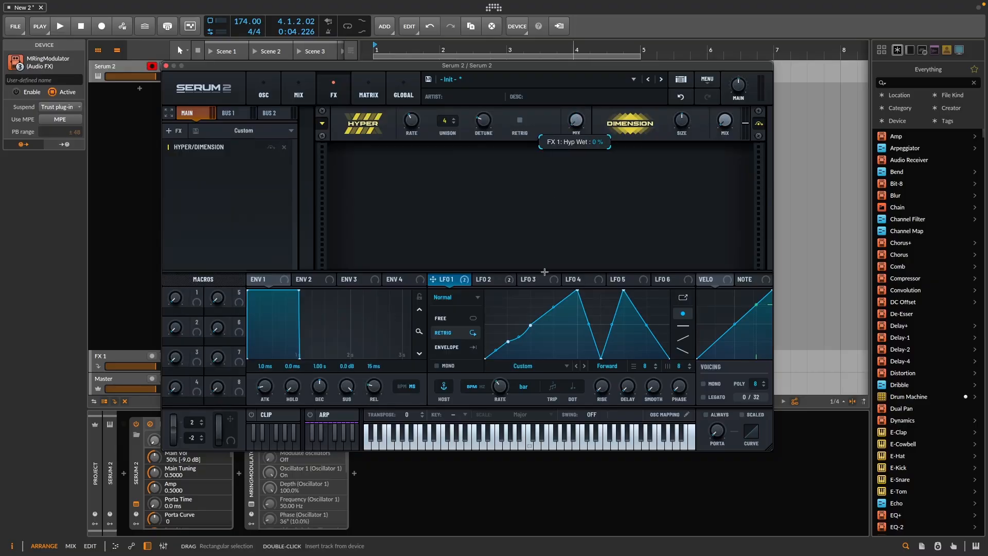
pyautogui.moveTo(724, 124)
pyautogui.mouseDown()
pyautogui.moveTo(732, 107)
pyautogui.moveTo(673, 142)
pyautogui.moveTo(678, 125)
pyautogui.moveTo(734, 118)
pyautogui.mouseUp()
pyautogui.press('space')
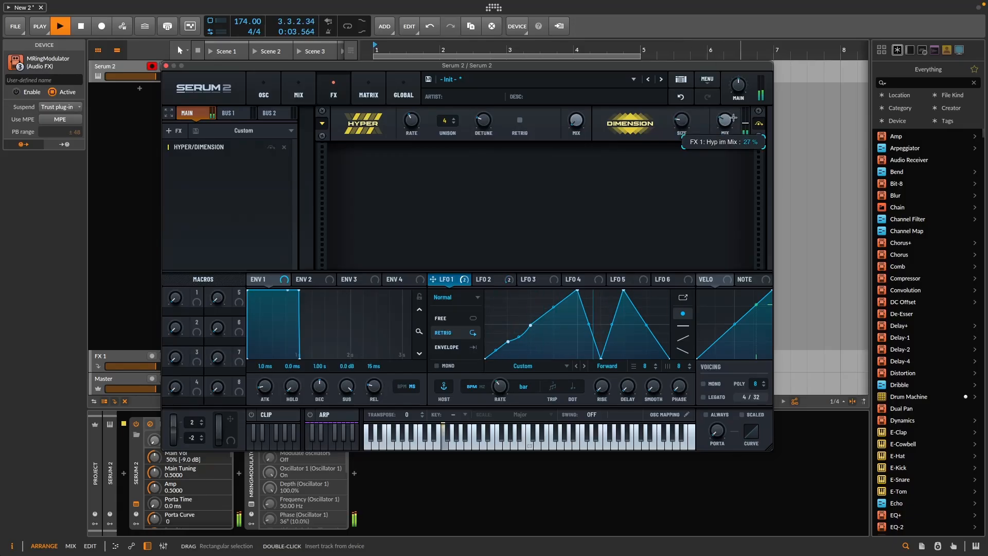
pyautogui.press('space')
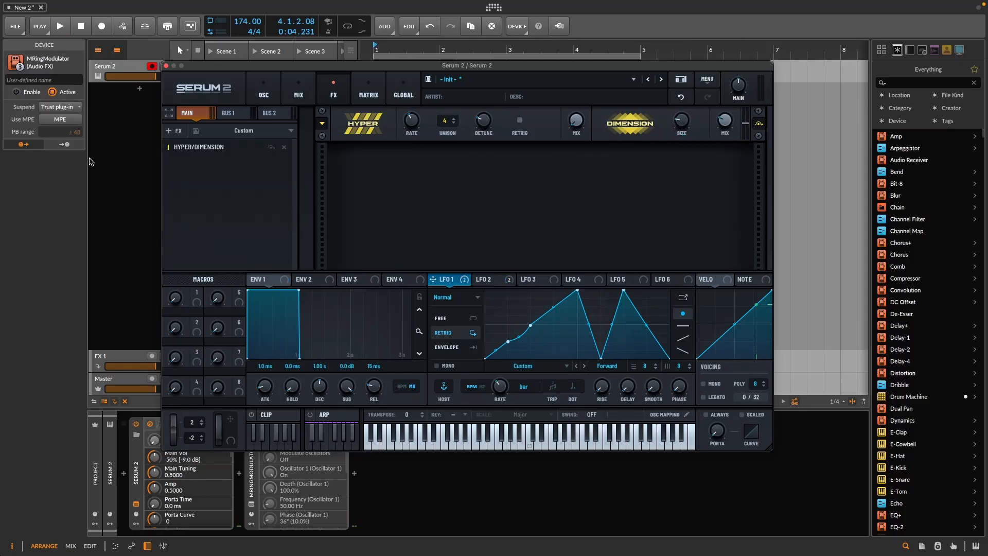
# Add a Distortion effect after Hyper/Dimension and set its type to Overdrive
pyautogui.click(174, 130)
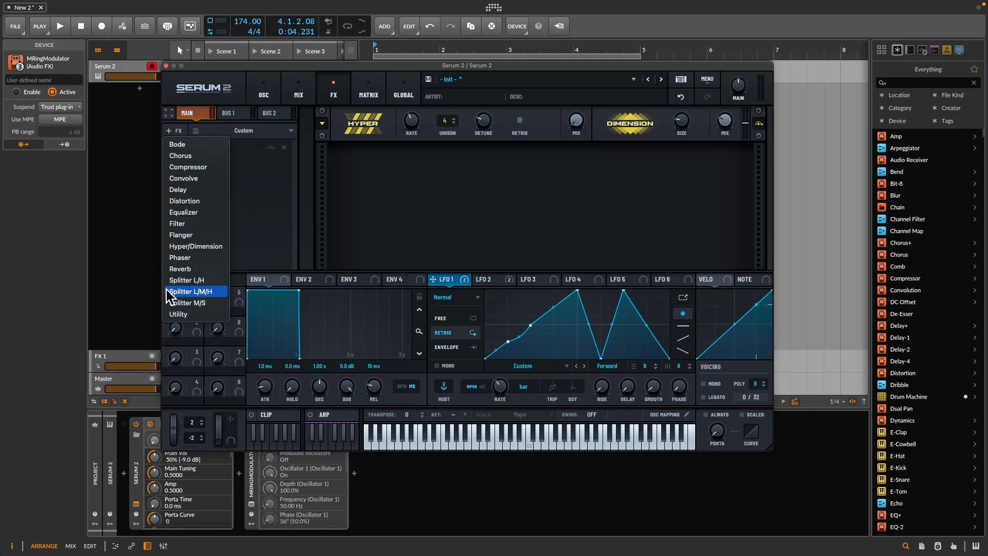
pyautogui.click(186, 202)
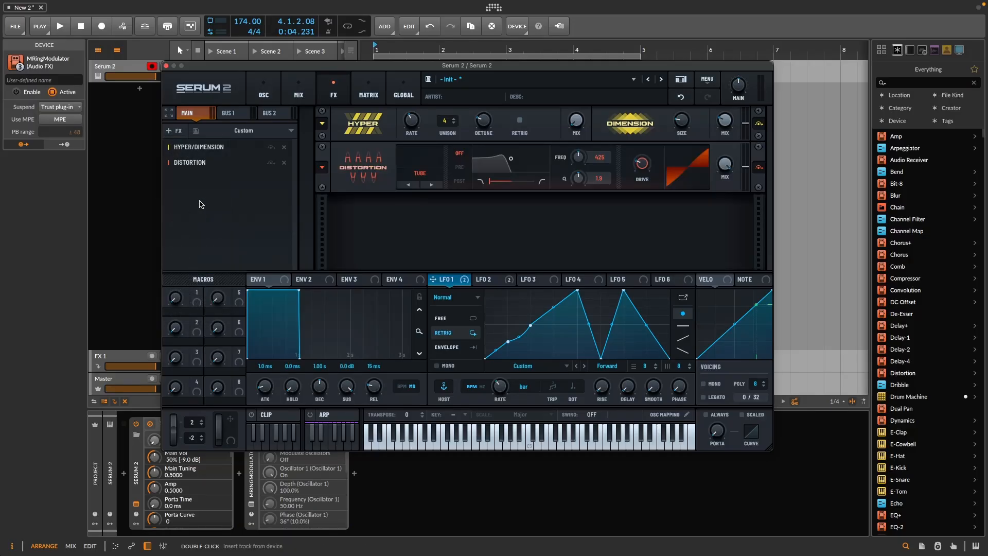
pyautogui.click(419, 173)
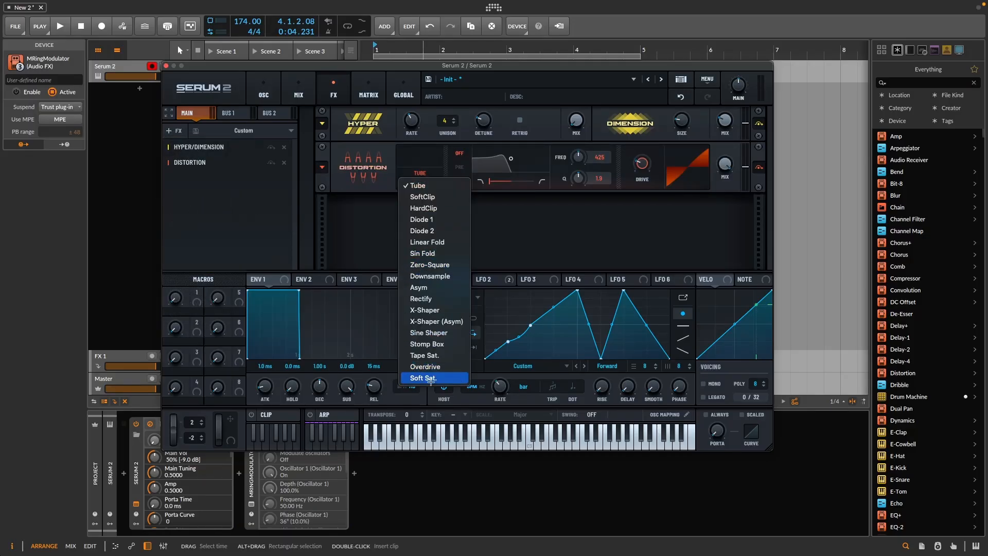
pyautogui.click(426, 366)
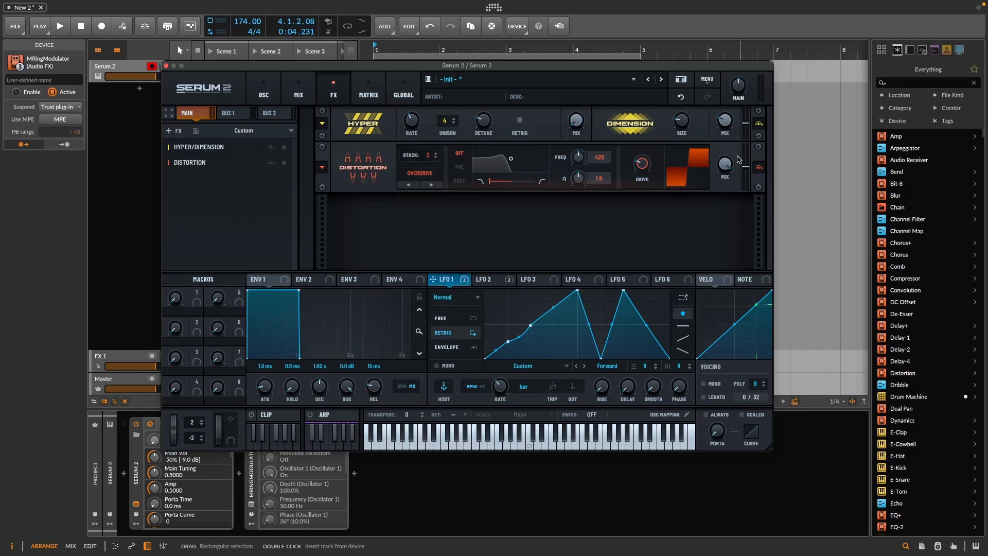
# Raise the distortion drive to 47%, modulate it with LFO 1 and play the patch back
pyautogui.moveTo(643, 167); pyautogui.dragTo(649, 146)
pyautogui.moveTo(442, 279); pyautogui.dragTo(643, 164)
pyautogui.press('space')
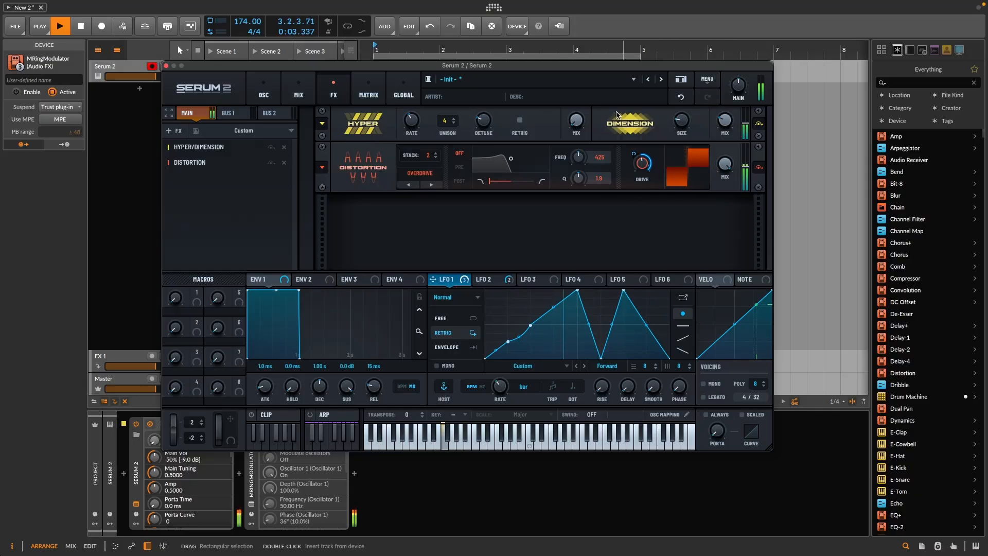
pyautogui.press('space')
pyautogui.moveTo(645, 168)
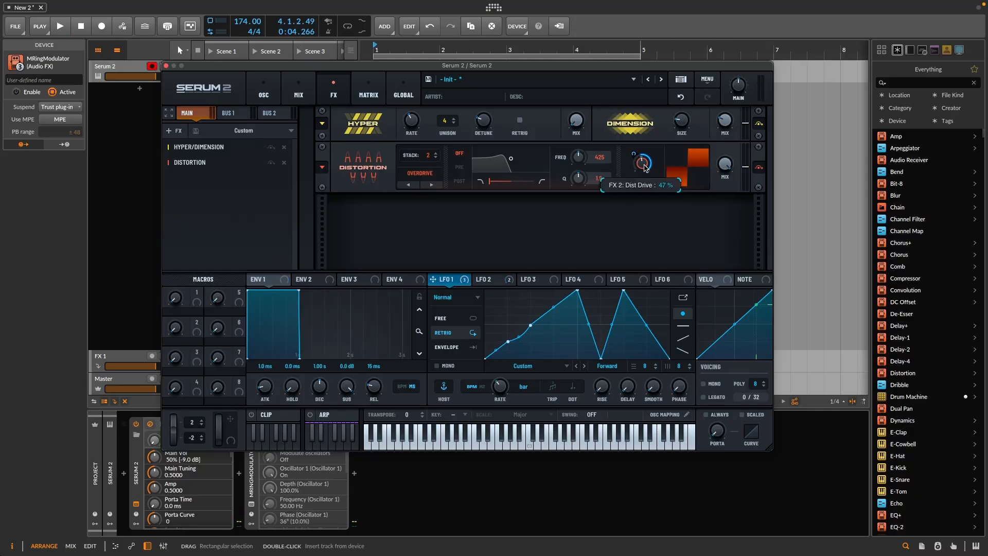
pyautogui.press('space')
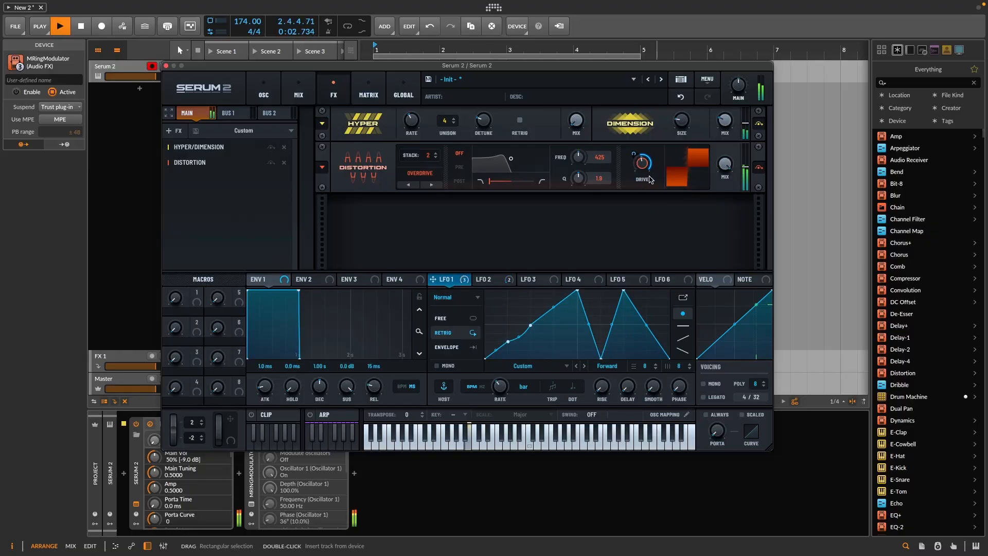
# Stop playback, add a Chorus effect after the distortion and lower its low-pass filter to 323 Hz while the patch plays
pyautogui.press('space')
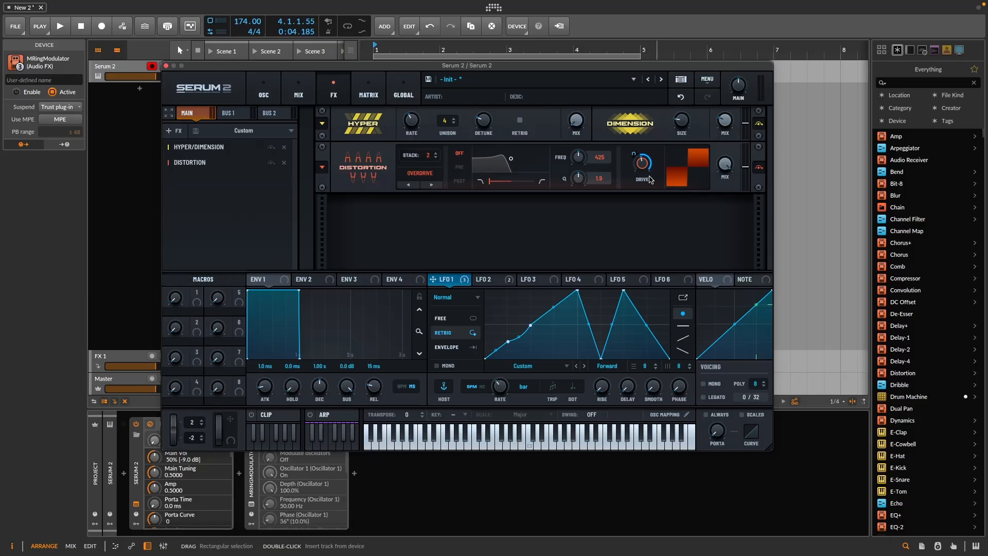
pyautogui.click(175, 130)
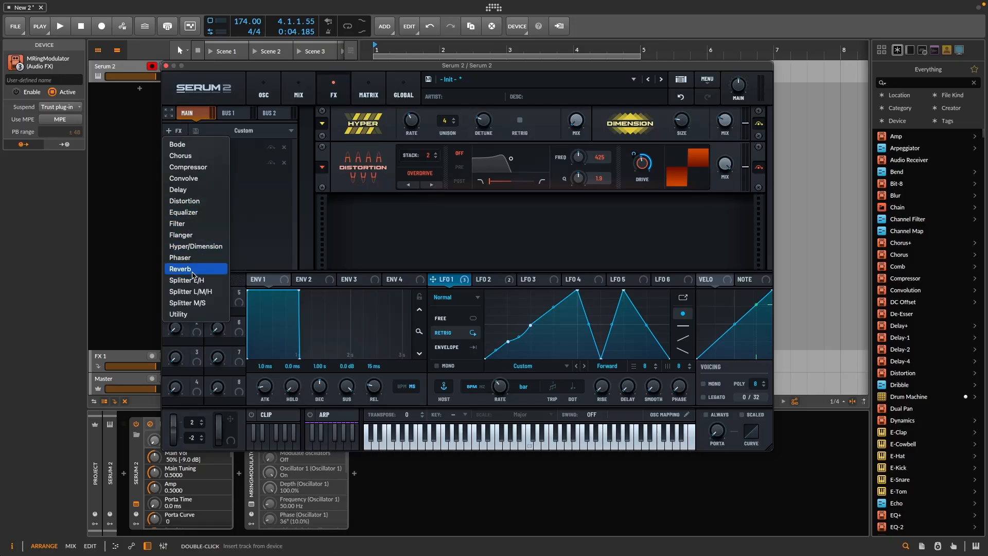
pyautogui.click(181, 156)
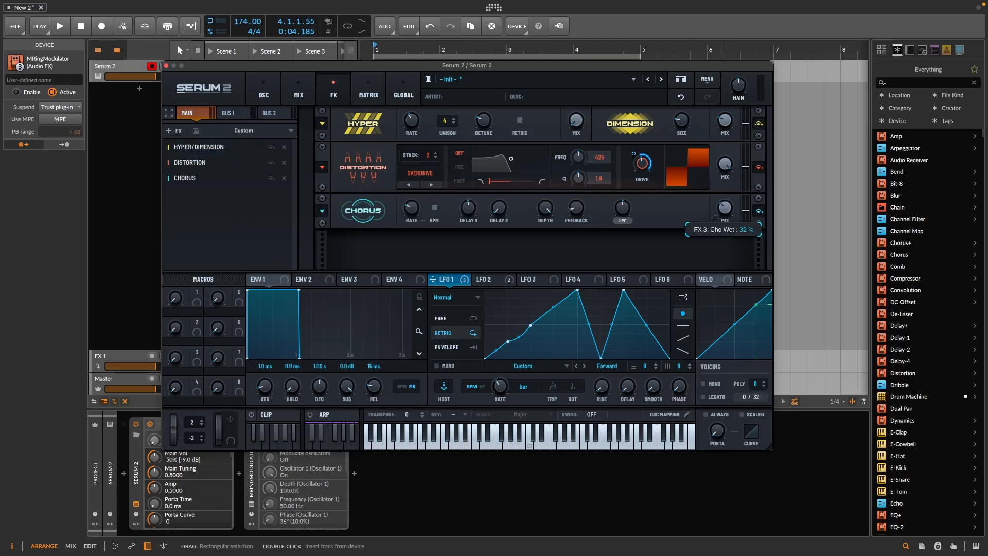
pyautogui.moveTo(624, 209)
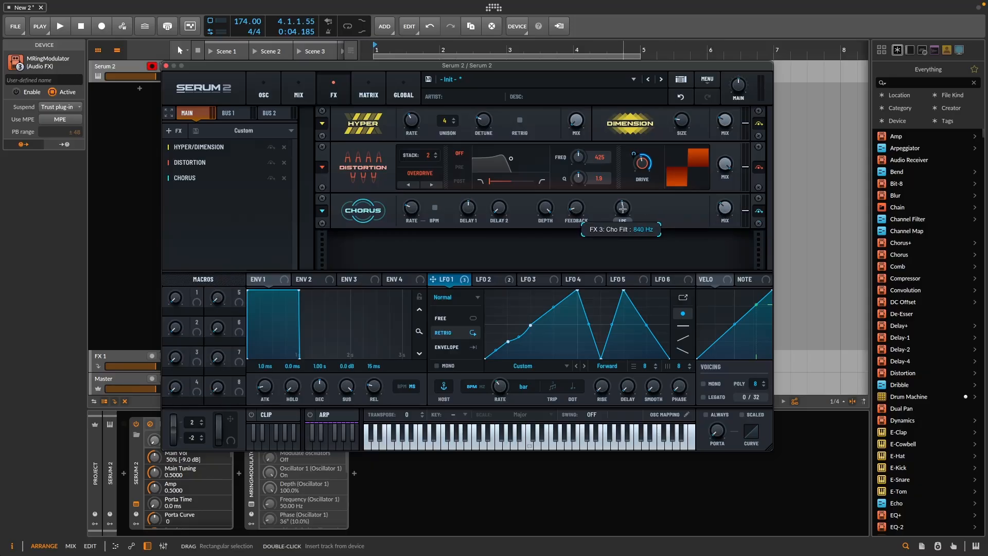
pyautogui.press('space')
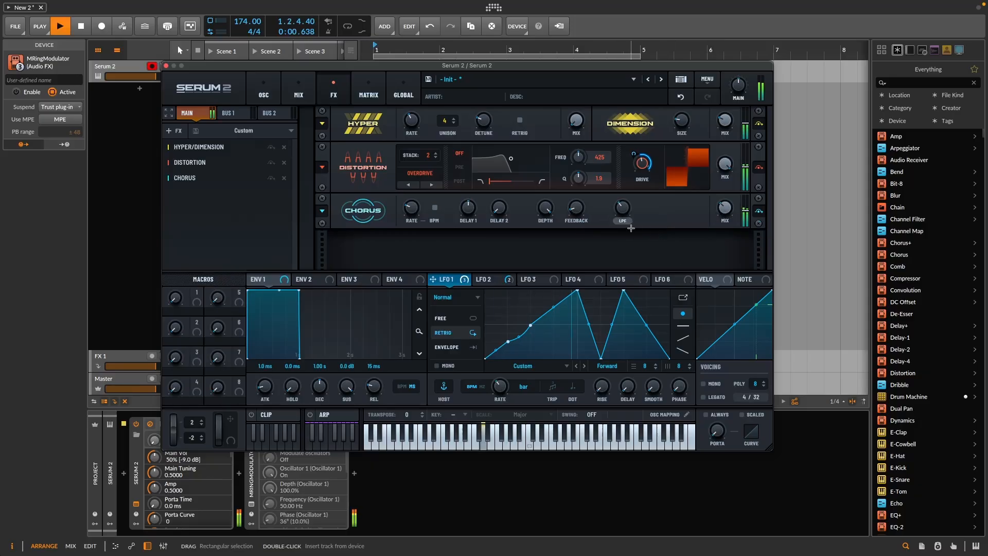
pyautogui.scroll(-1, 622, 209)
pyautogui.scroll(-2, 621, 210)
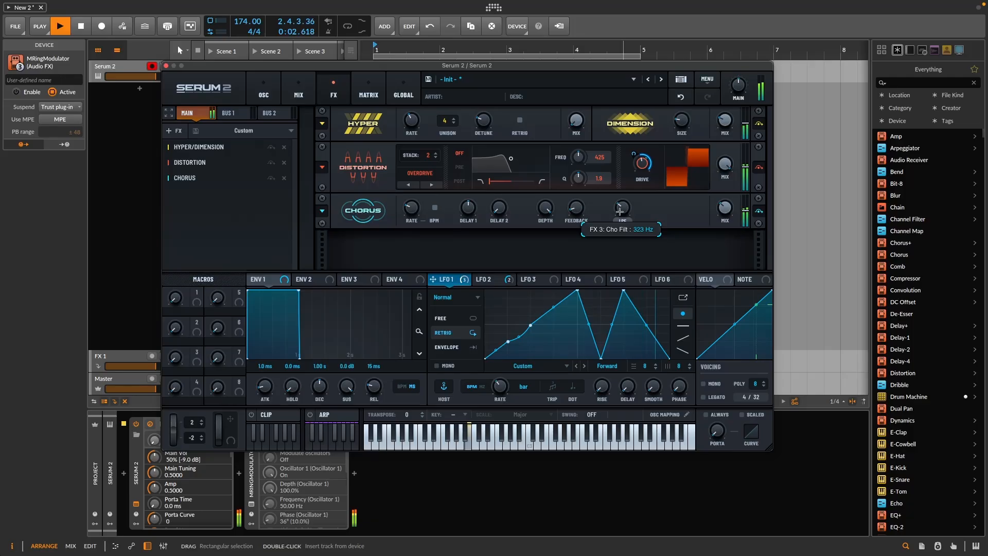
# Fine-tune the chorus wet mix during playback and audition the patch again
pyautogui.moveTo(720, 219)
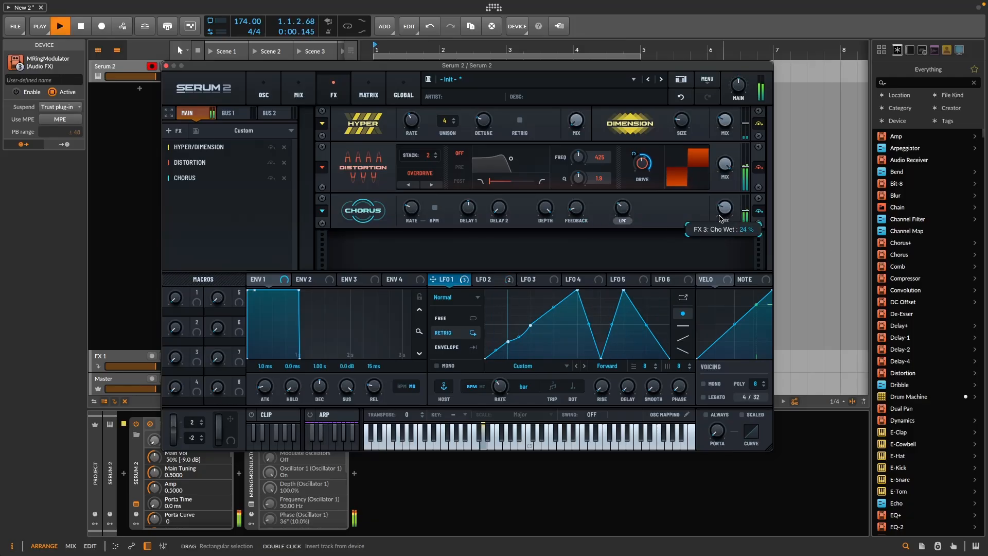
pyautogui.scroll(3, 723, 217)
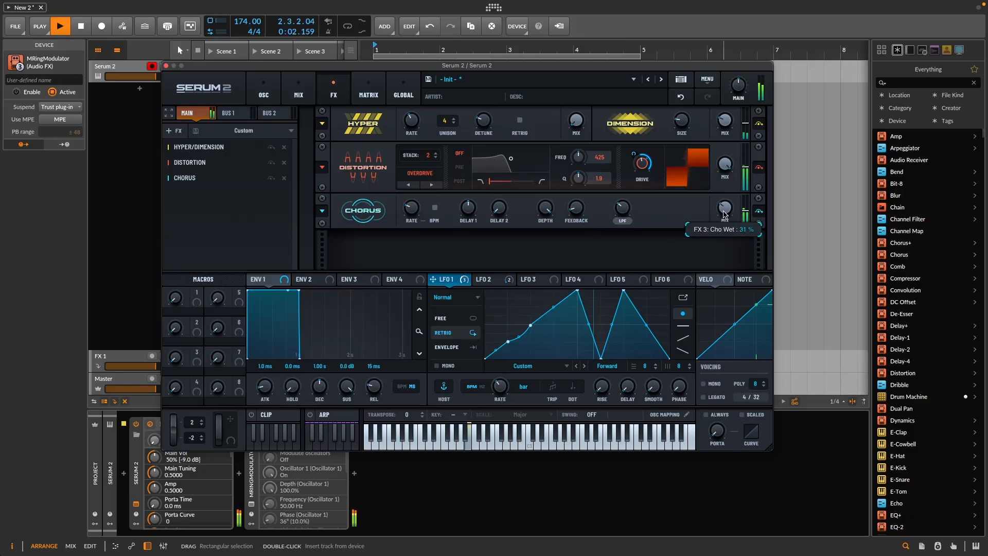
pyautogui.scroll(3, 623, 206)
pyautogui.scroll(-1, 621, 205)
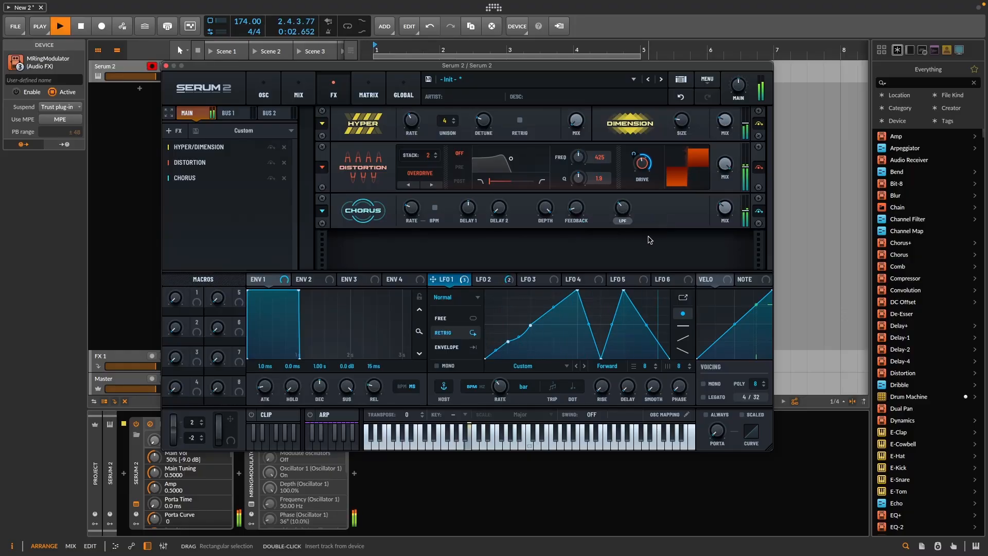
pyautogui.press('space')
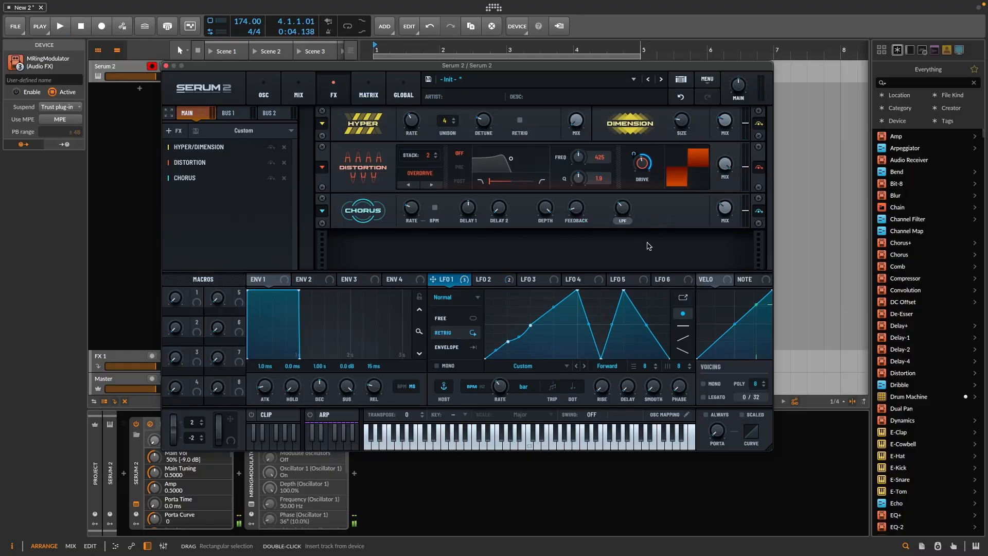
pyautogui.press('space')
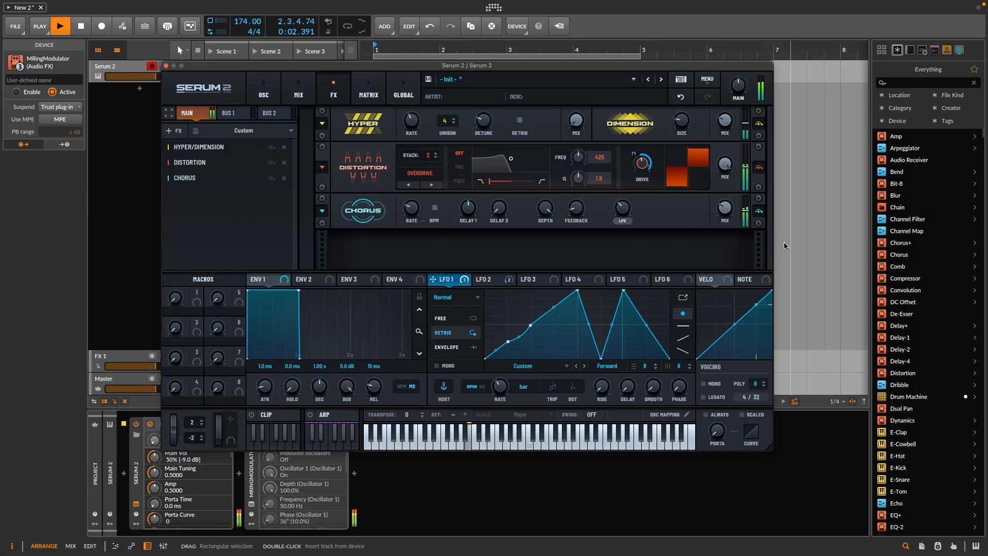
pyautogui.press('space')
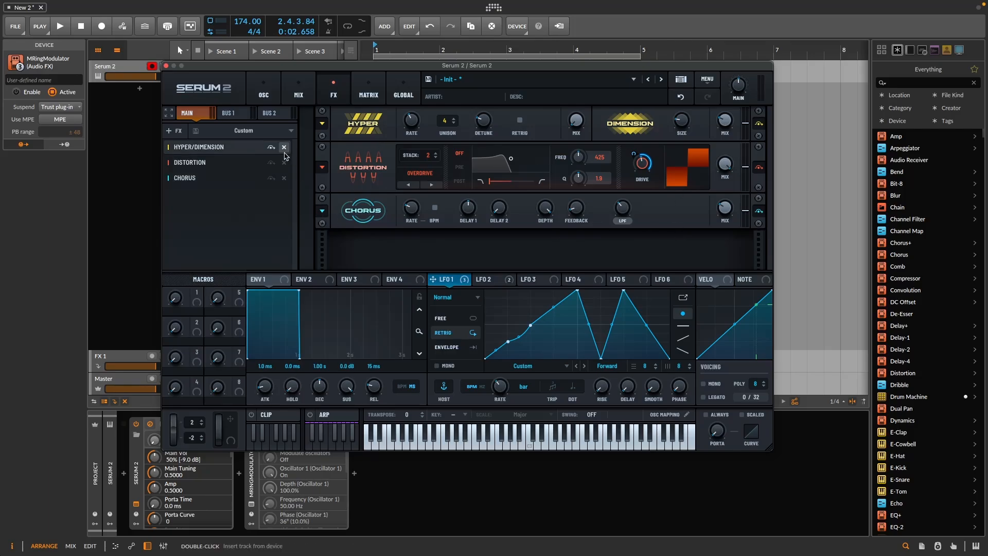
# Add an Equalizer after the chorus and assign LFO 1 to its low-band frequency and gain
pyautogui.click(173, 132)
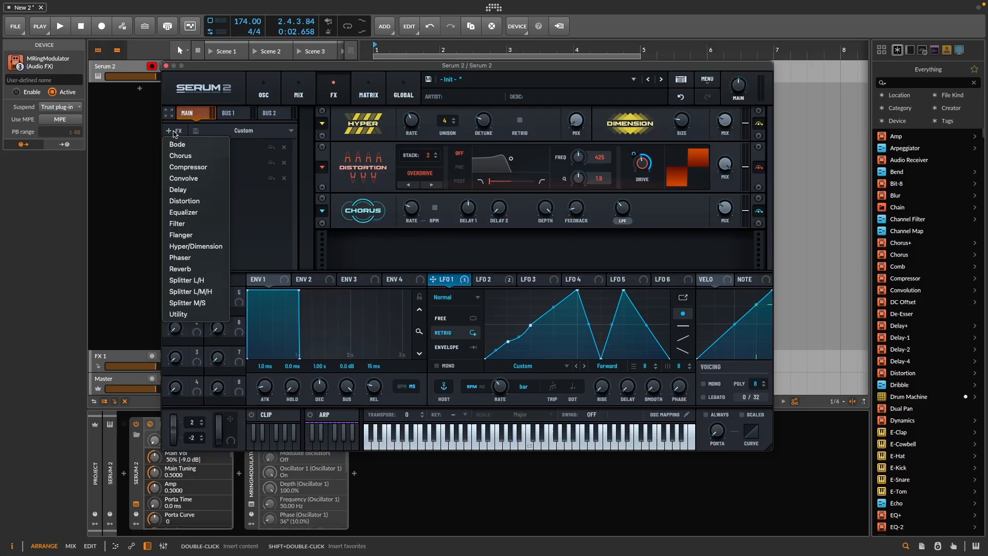
pyautogui.click(198, 212)
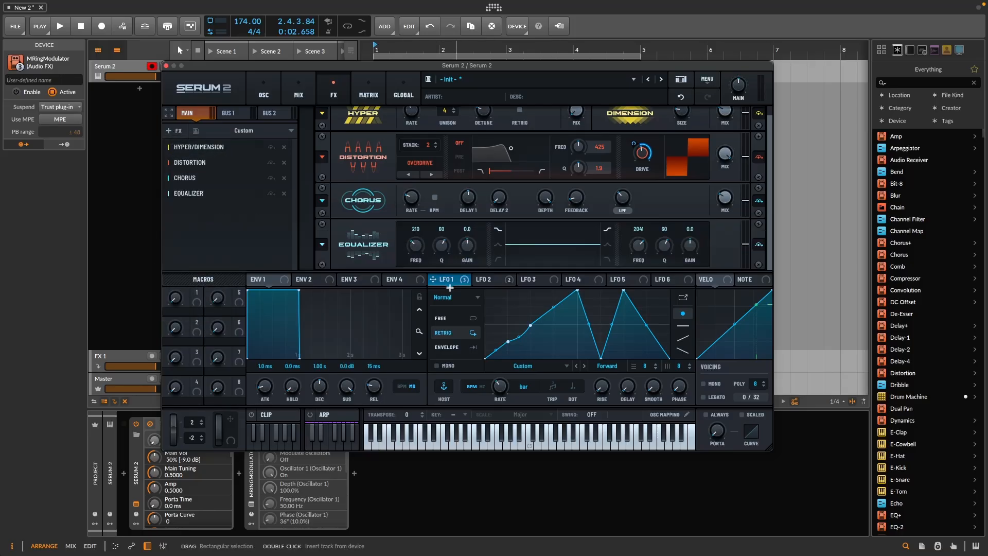
pyautogui.moveTo(456, 283); pyautogui.dragTo(415, 245)
pyautogui.moveTo(459, 285); pyautogui.dragTo(476, 256)
pyautogui.moveTo(468, 246)
# Assign LFO 1 to the equalizer's high-band gain and set the high-band frequency to 1443 Hz
pyautogui.moveTo(463, 280); pyautogui.dragTo(690, 245)
pyautogui.moveTo(682, 238)
pyautogui.moveTo(669, 267); pyautogui.dragTo(672, 276)
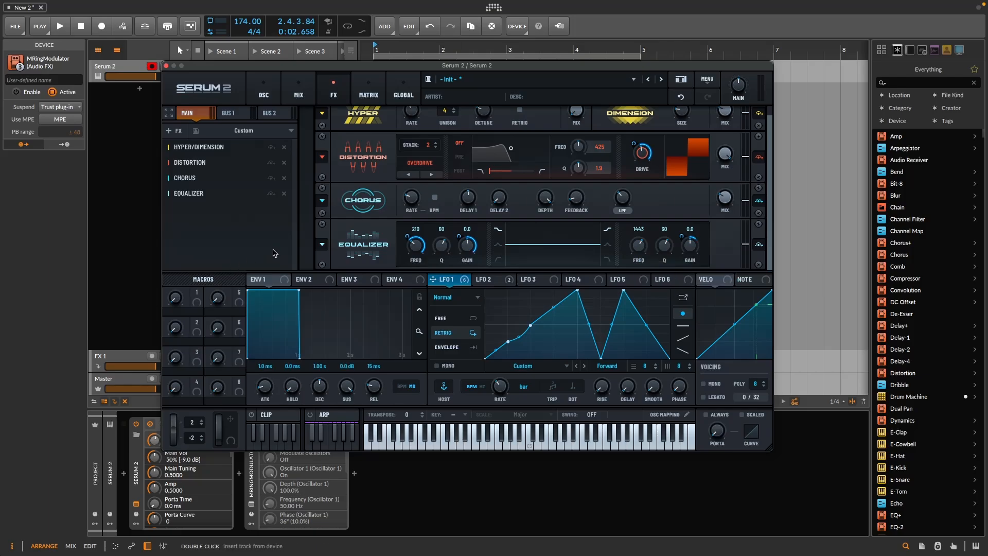
# Set the equalizer's low band to 248 Hz and reduce the LFO 1 modulation depth on its frequency and gain
pyautogui.scroll(2, 418, 251)
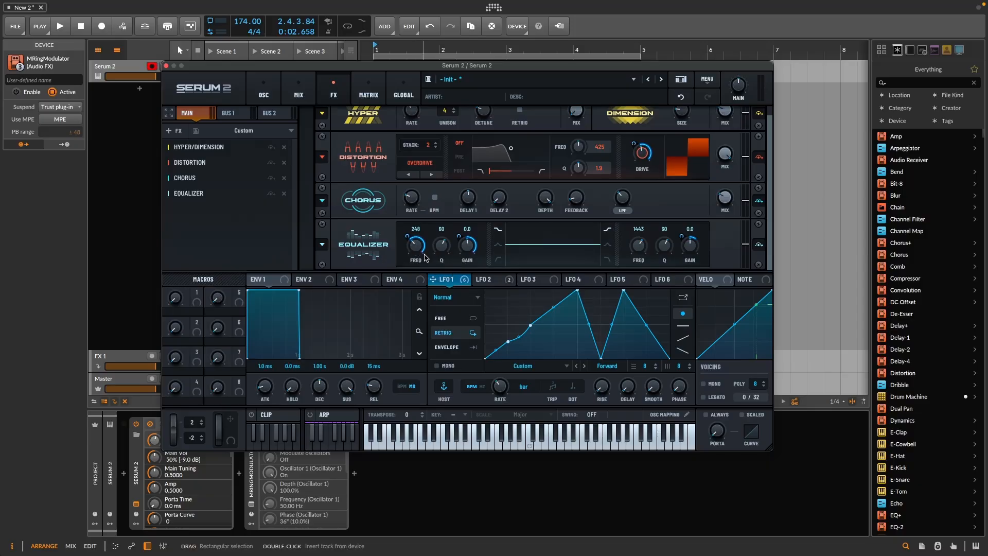
pyautogui.moveTo(404, 238); pyautogui.dragTo(400, 259)
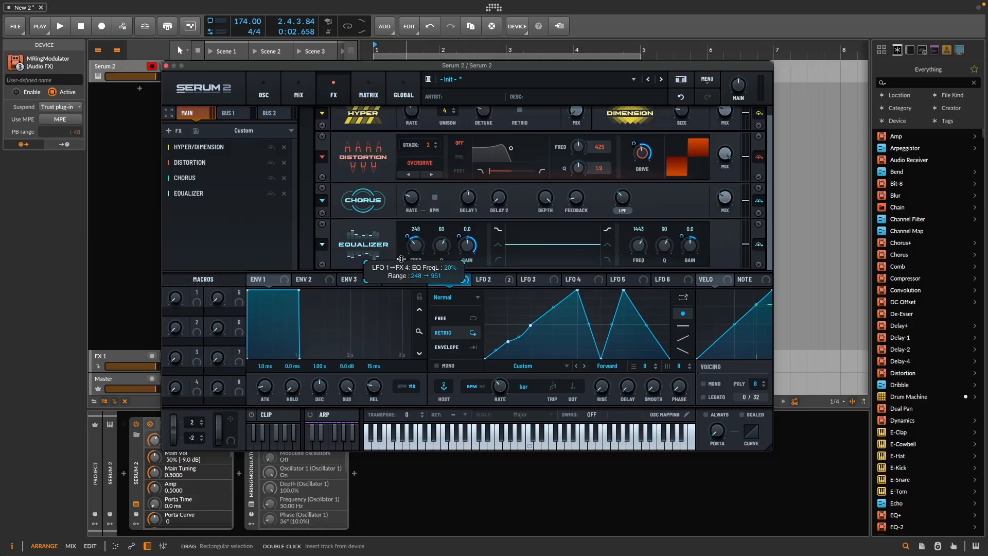
pyautogui.moveTo(401, 259); pyautogui.dragTo(403, 262)
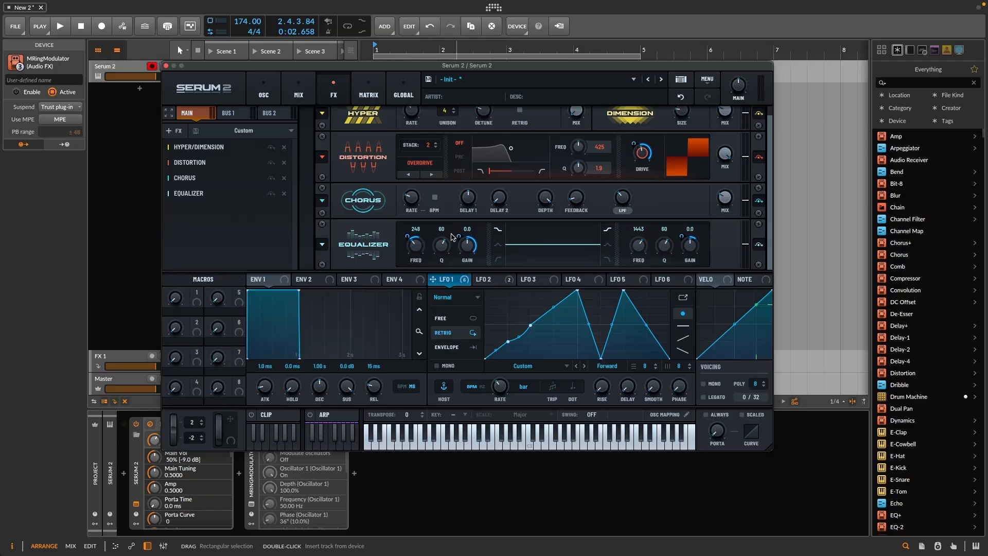
pyautogui.moveTo(457, 234); pyautogui.dragTo(458, 288)
# Switch both equalizer bands to the peak shape and audition the modulated EQ
pyautogui.press('space')
pyautogui.press('space')
pyautogui.press('space')
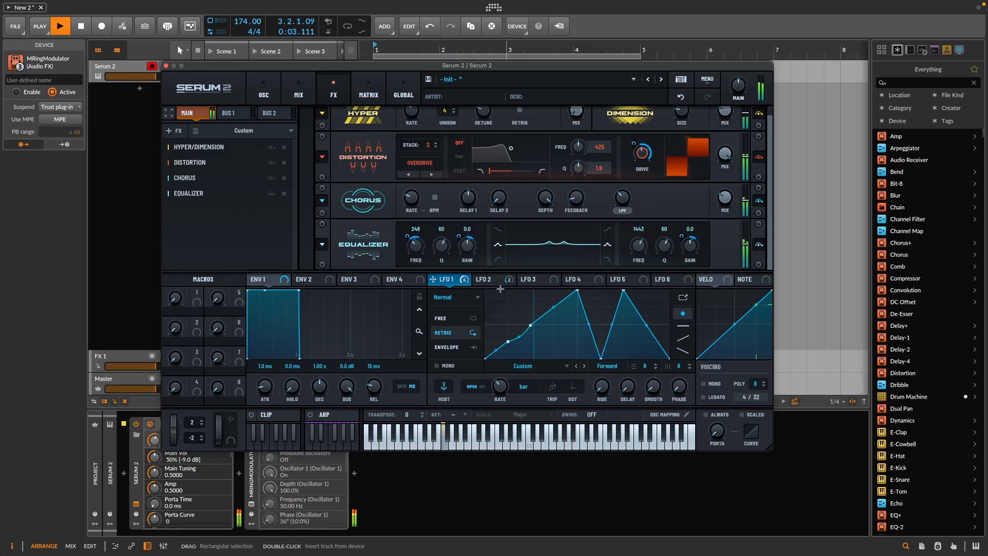
pyautogui.press('space')
# Readjust the LFO 1 depth on the equalizer's low-band frequency and gain while playing the patch
pyautogui.moveTo(406, 238)
pyautogui.moveTo(406, 237); pyautogui.dragTo(409, 241)
pyautogui.press('space')
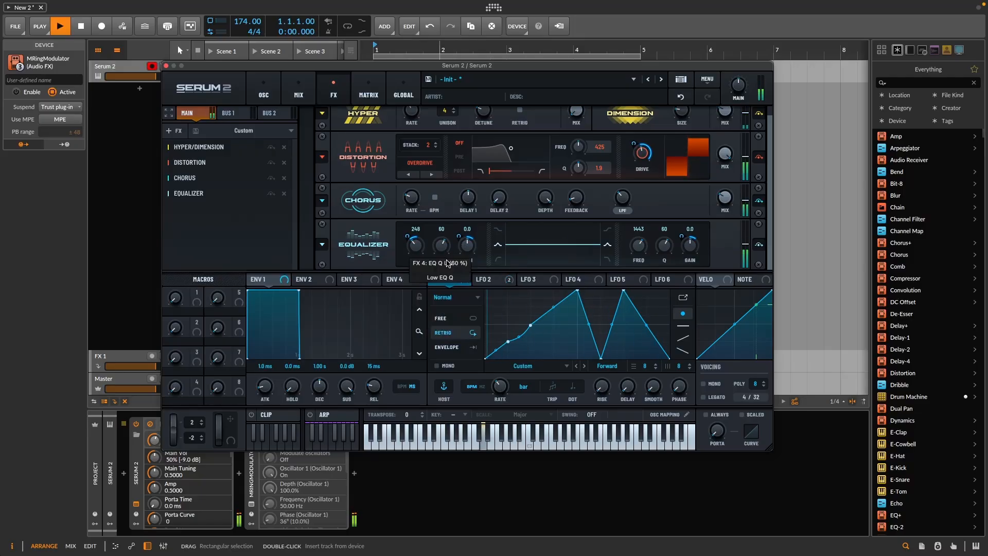
pyautogui.moveTo(458, 236); pyautogui.dragTo(459, 238)
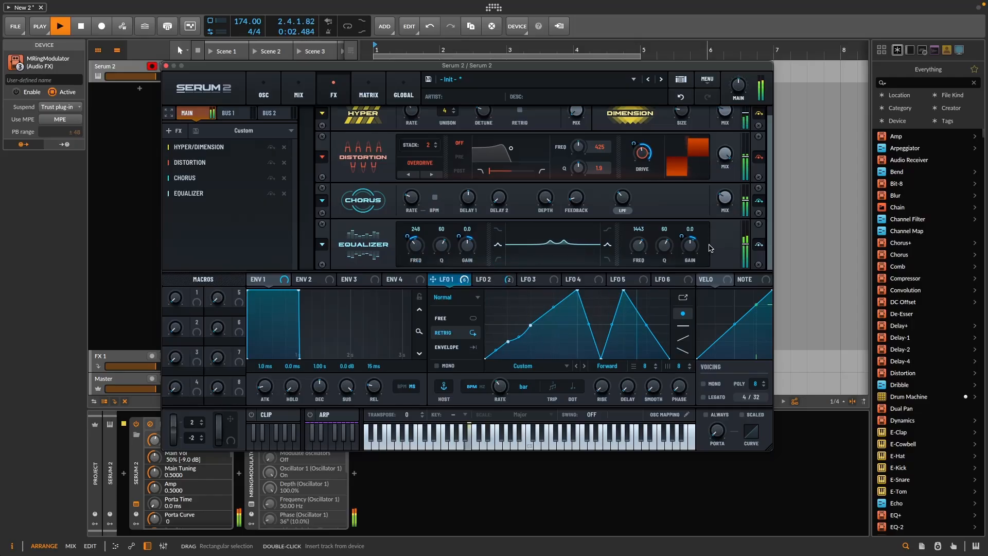
# Raise the equalizer's high-band frequency to 2071 Hz and audition the patch
pyautogui.moveTo(648, 256); pyautogui.dragTo(639, 253)
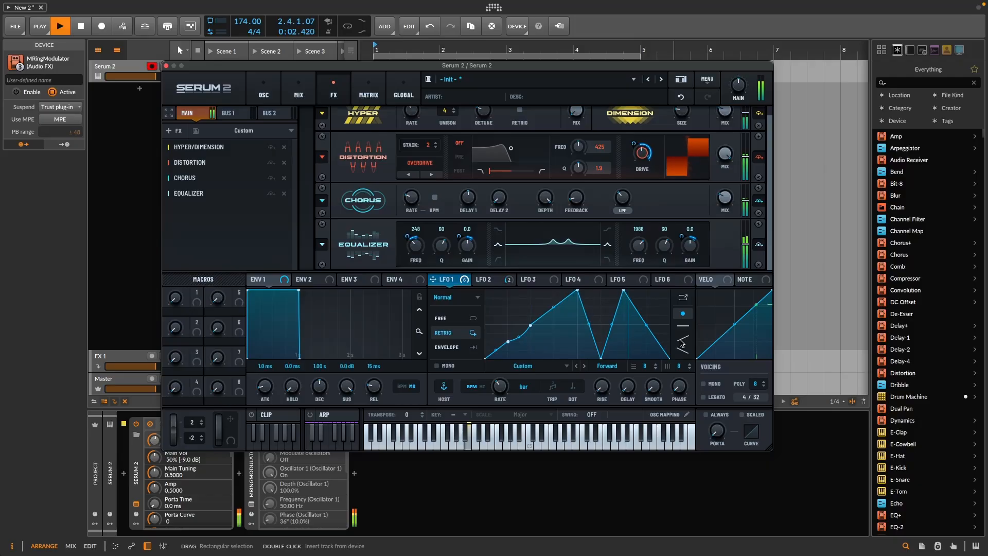
pyautogui.moveTo(639, 250); pyautogui.dragTo(639, 249)
pyautogui.press('space')
pyautogui.press('space')
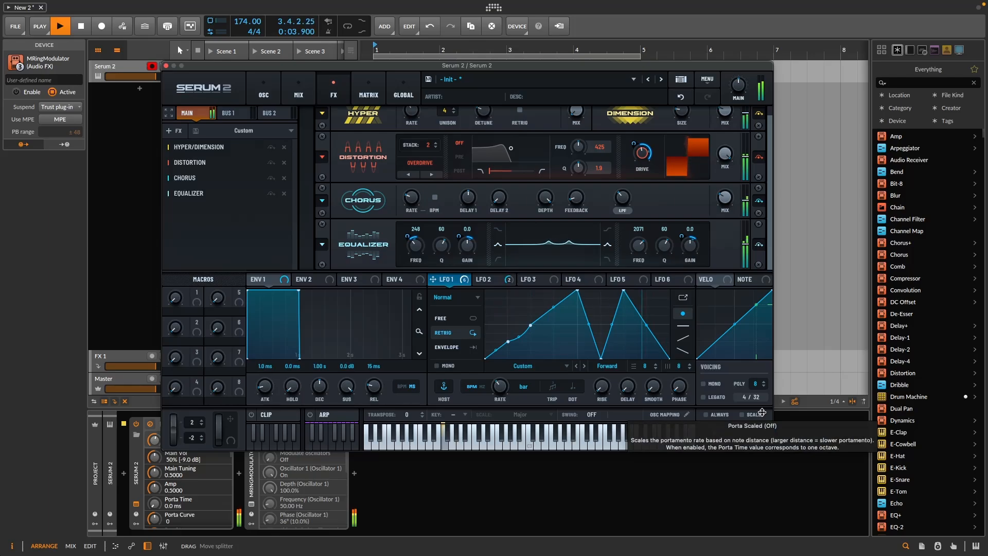
pyautogui.press('space')
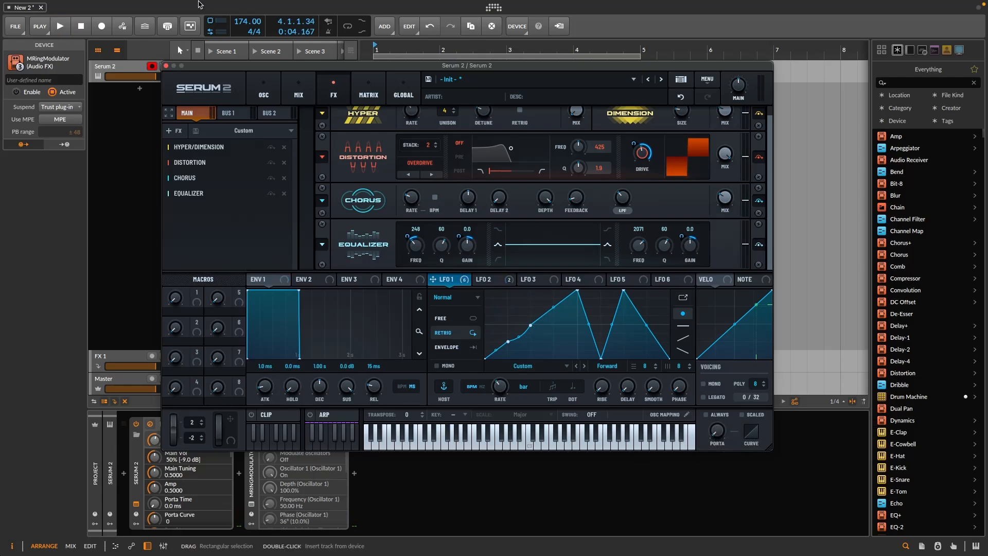
# Add a Filter effect after the equalizer and set its type to MG Low 12
pyautogui.click(175, 131)
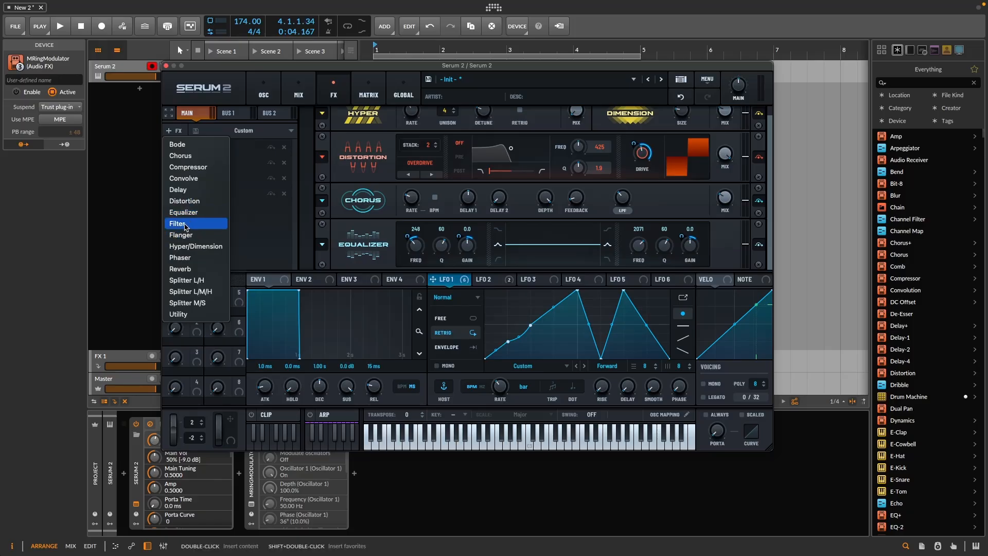
pyautogui.click(185, 224)
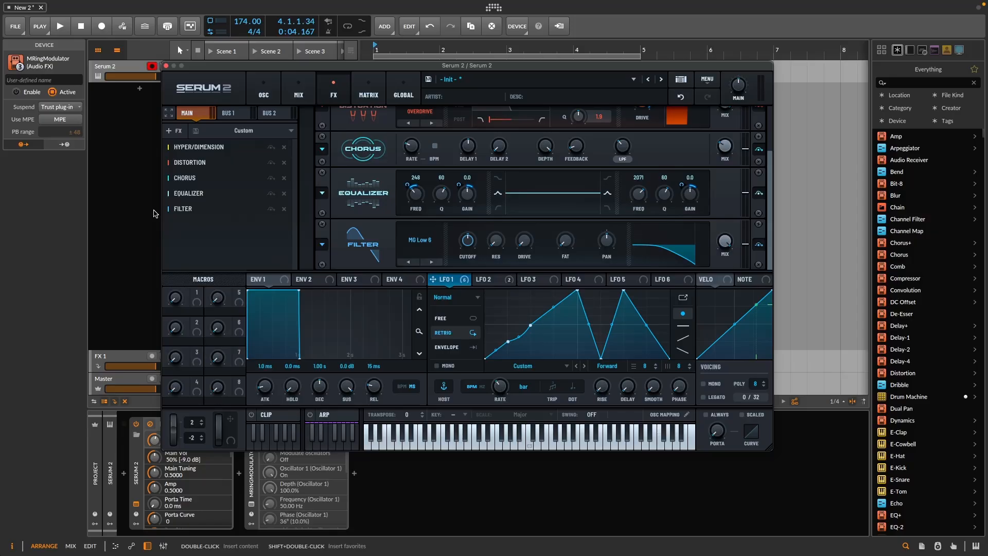
pyautogui.click(439, 263)
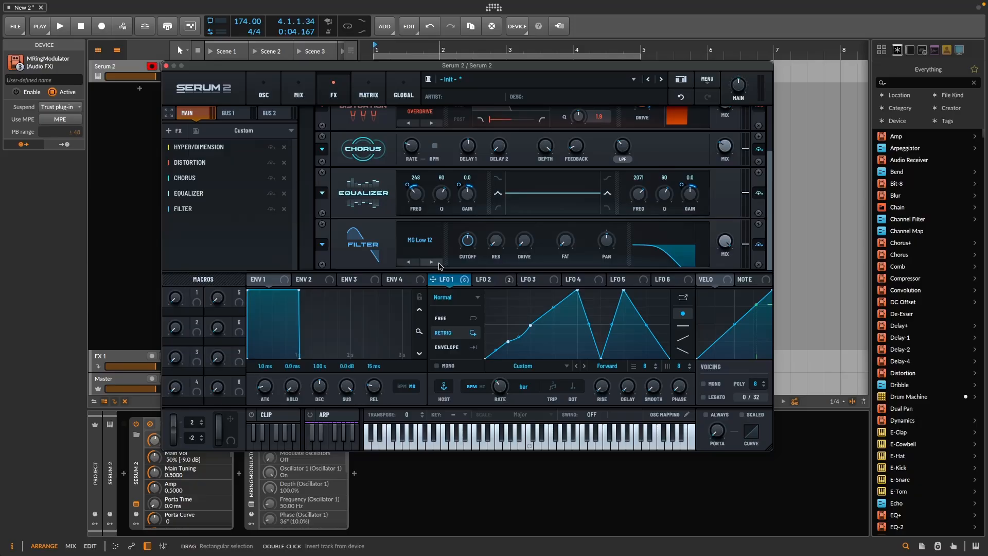
# Tune the cutoff of the MG Low 12 filter effect while auditioning the patch
pyautogui.moveTo(471, 243)
pyautogui.mouseDown()
pyautogui.moveTo(478, 227)
pyautogui.moveTo(472, 235)
pyautogui.mouseUp()
pyautogui.press('space')
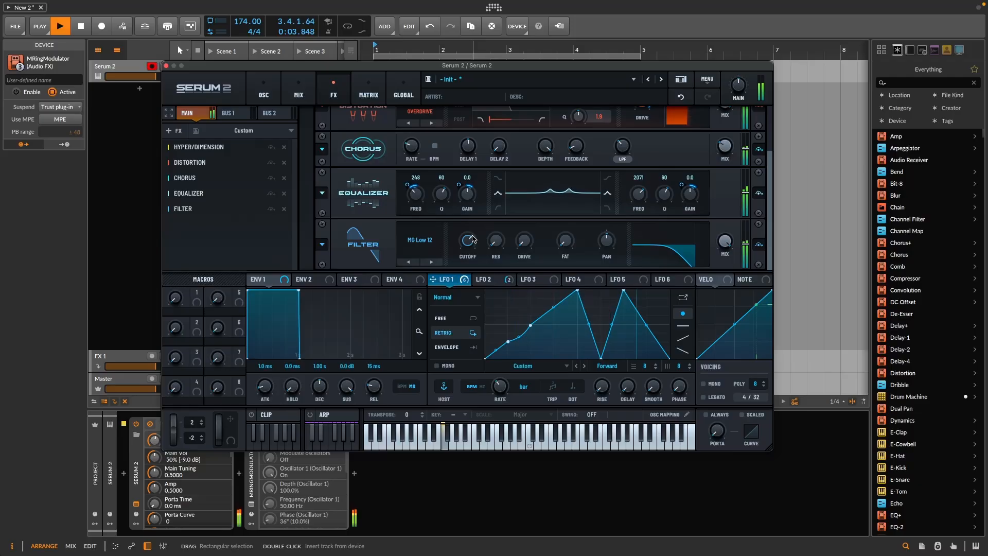
pyautogui.press('space')
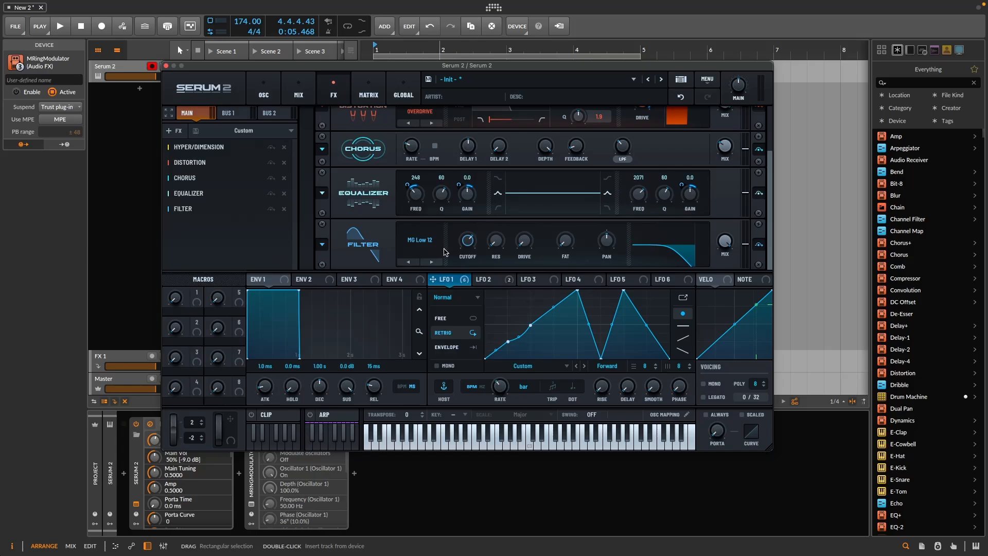
pyautogui.press('space')
pyautogui.moveTo(468, 243)
pyautogui.mouseDown()
pyautogui.moveTo(476, 220)
pyautogui.moveTo(460, 235)
pyautogui.mouseUp()
pyautogui.press('space')
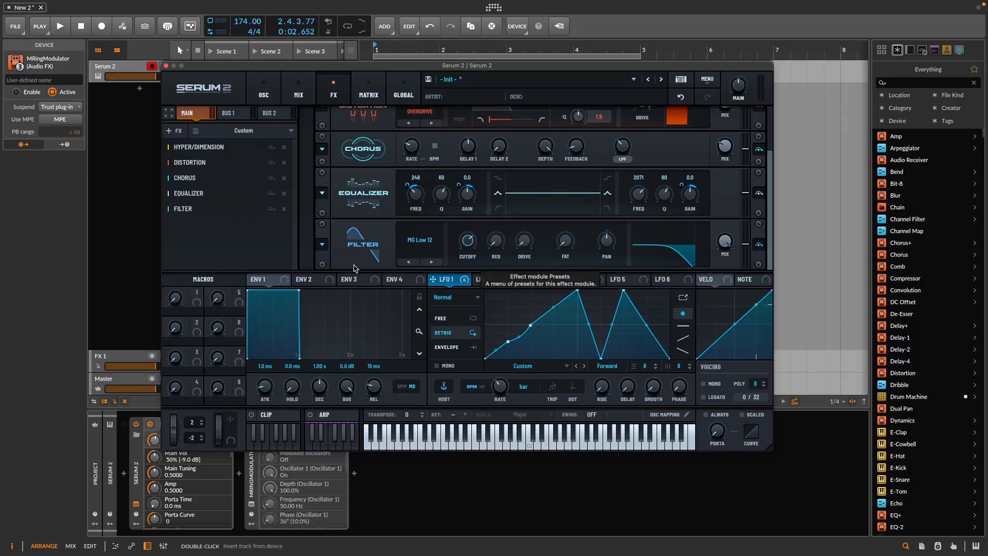
# Add a second Distortion effect after the filter and set its type to Downsample
pyautogui.click(174, 130)
pyautogui.click(215, 202)
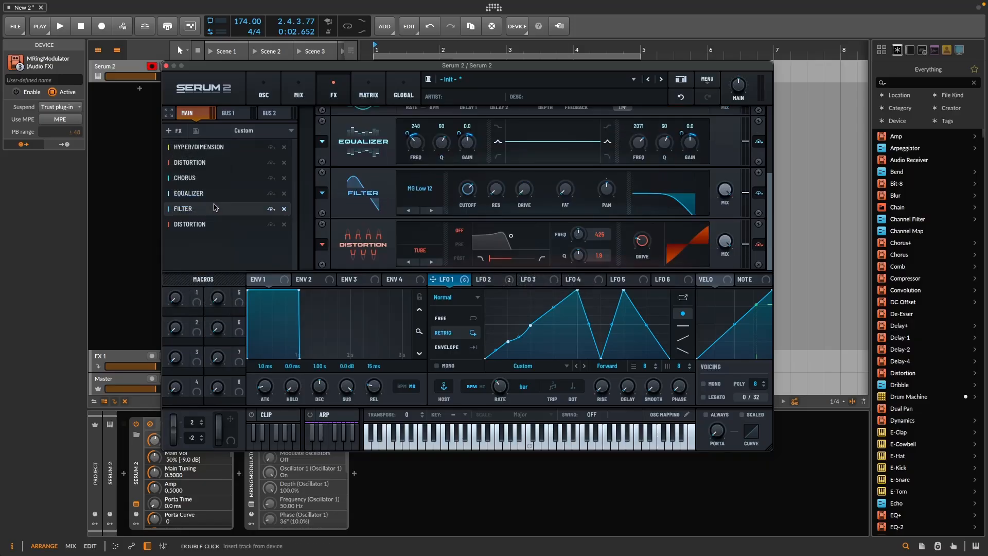
pyautogui.click(420, 250)
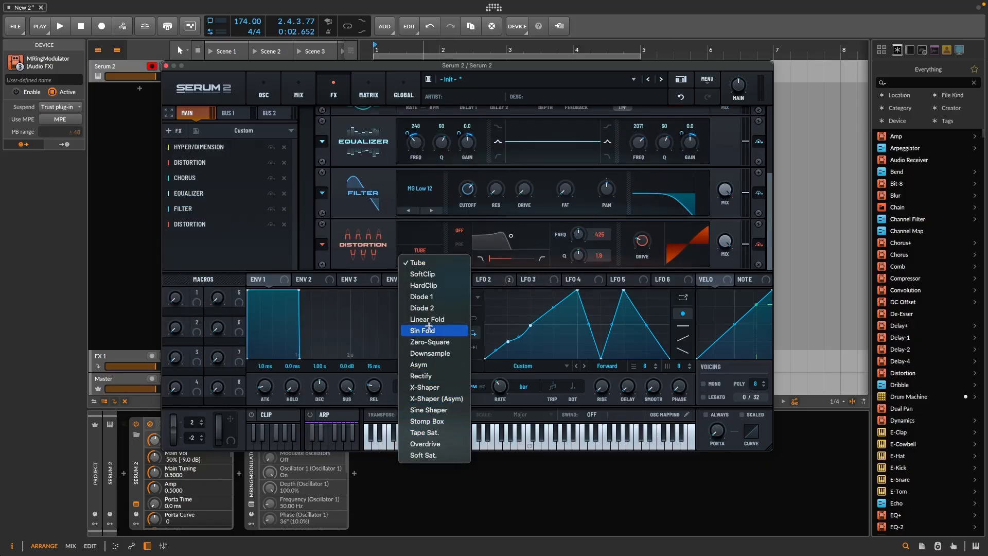
pyautogui.click(430, 353)
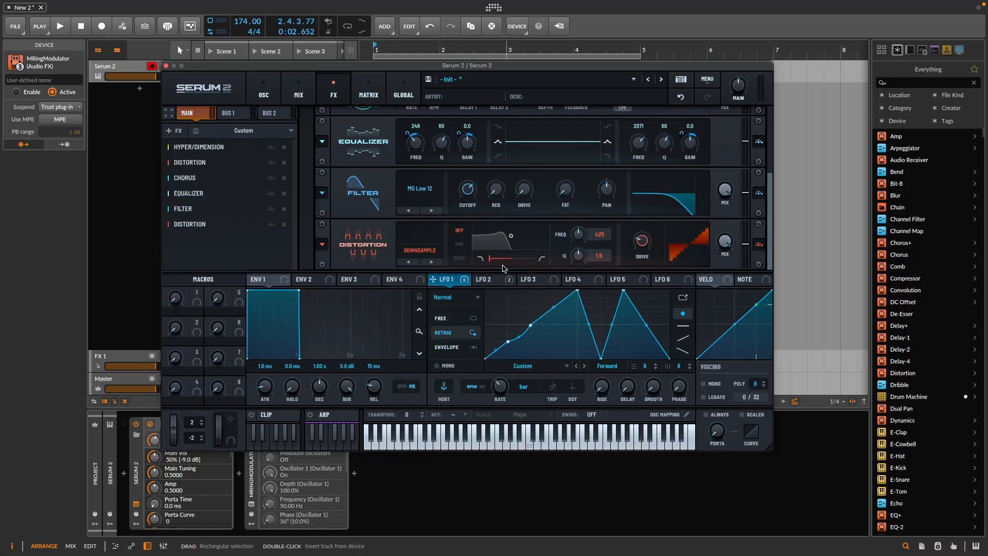
# Adjust the Downsample distortion's mix and set its drive to about 23% while auditioning the patch
pyautogui.moveTo(731, 238); pyautogui.dragTo(705, 315)
pyautogui.press('space')
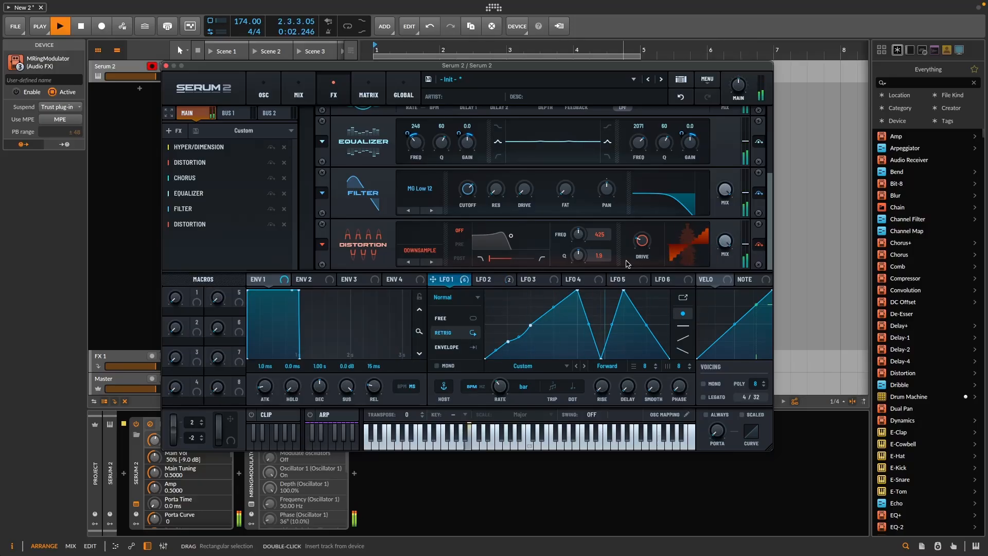
pyautogui.press('space')
pyautogui.moveTo(644, 243)
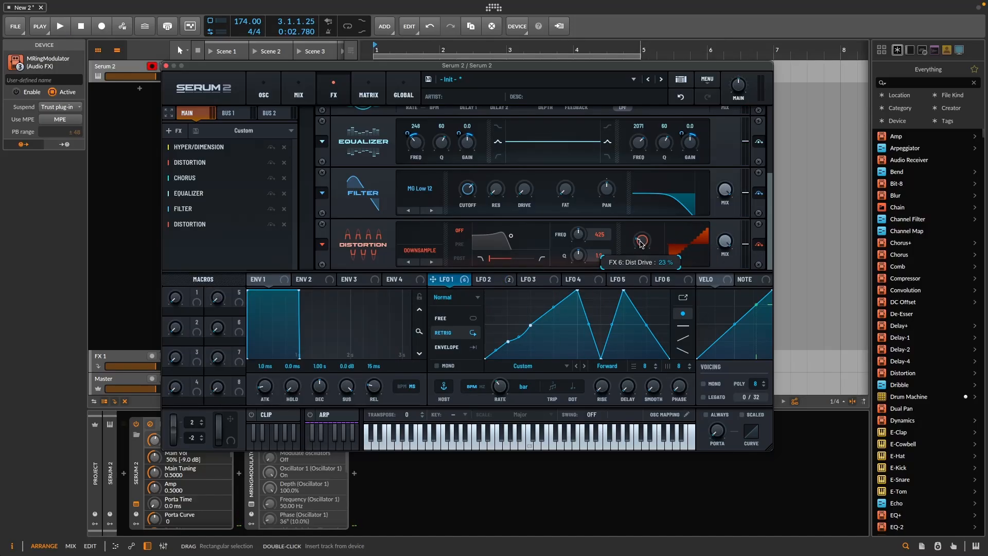
pyautogui.press('space')
pyautogui.moveTo(638, 243); pyautogui.dragTo(640, 243)
pyautogui.press('space')
# Fine-tune the mix amount of the Downsample distortion while playing the patch
pyautogui.press('space')
pyautogui.press('space')
pyautogui.press('space')
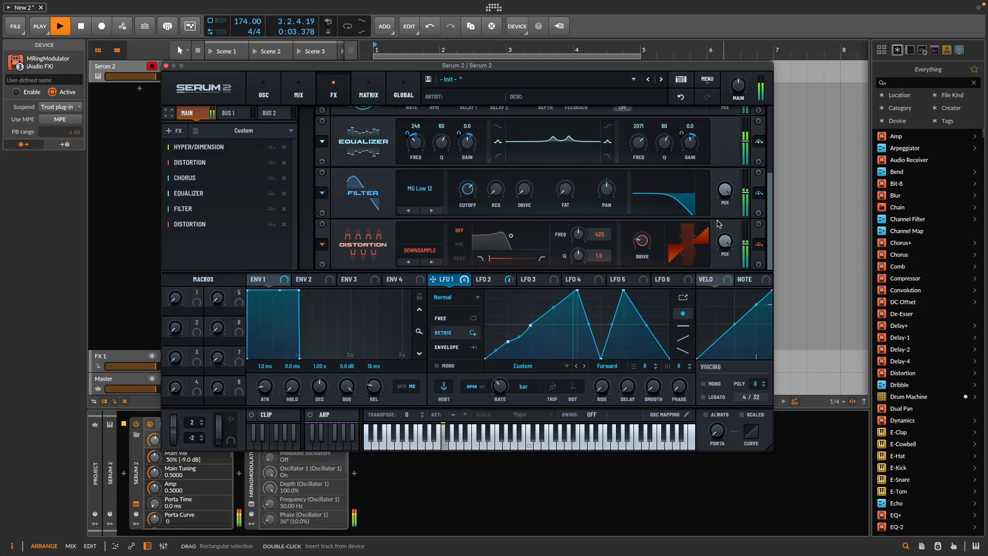
pyautogui.press('space')
pyautogui.press('space')
pyautogui.moveTo(715, 308); pyautogui.dragTo(710, 261)
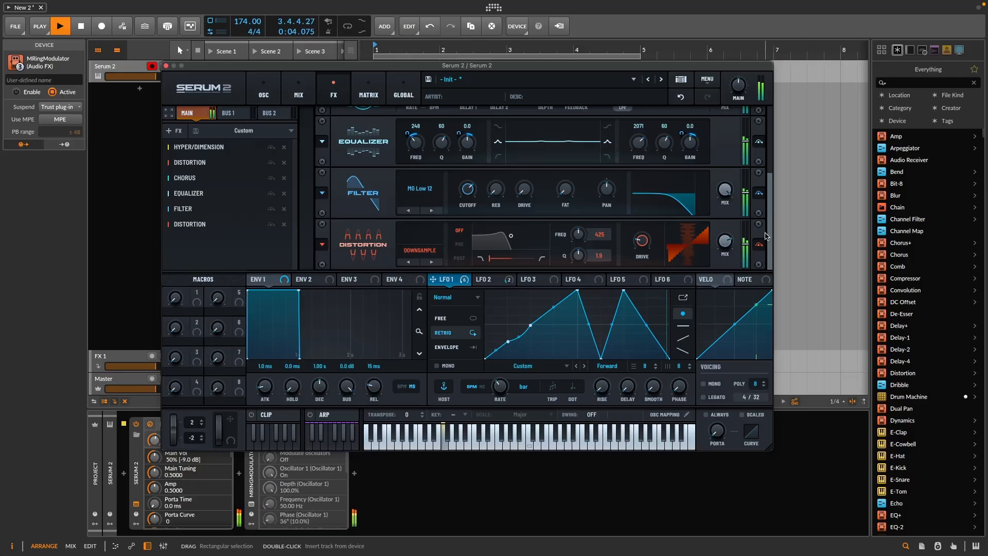
pyautogui.press('space')
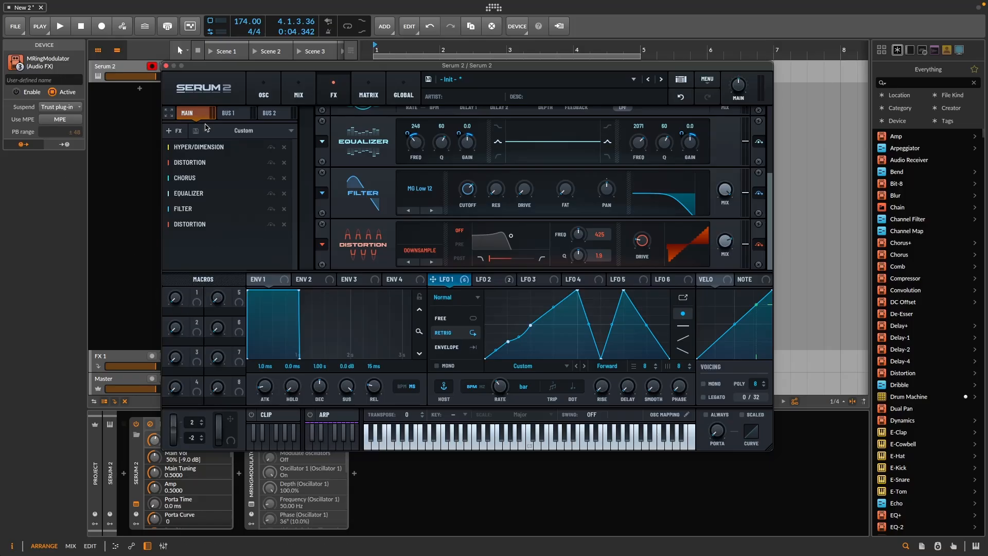
# Add another Filter effect after the Downsample distortion and set its type to Diffusor
pyautogui.click(175, 131)
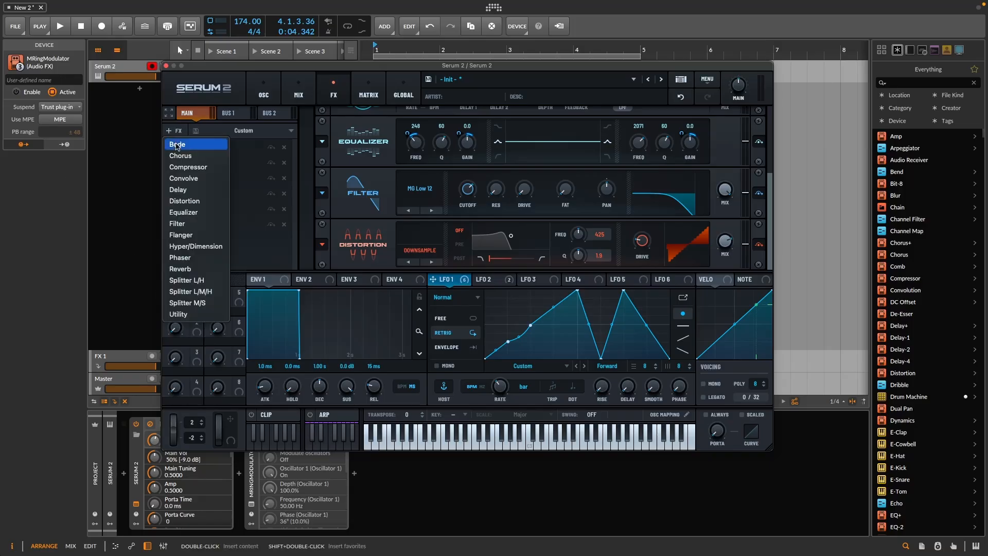
pyautogui.click(177, 223)
pyautogui.click(414, 240)
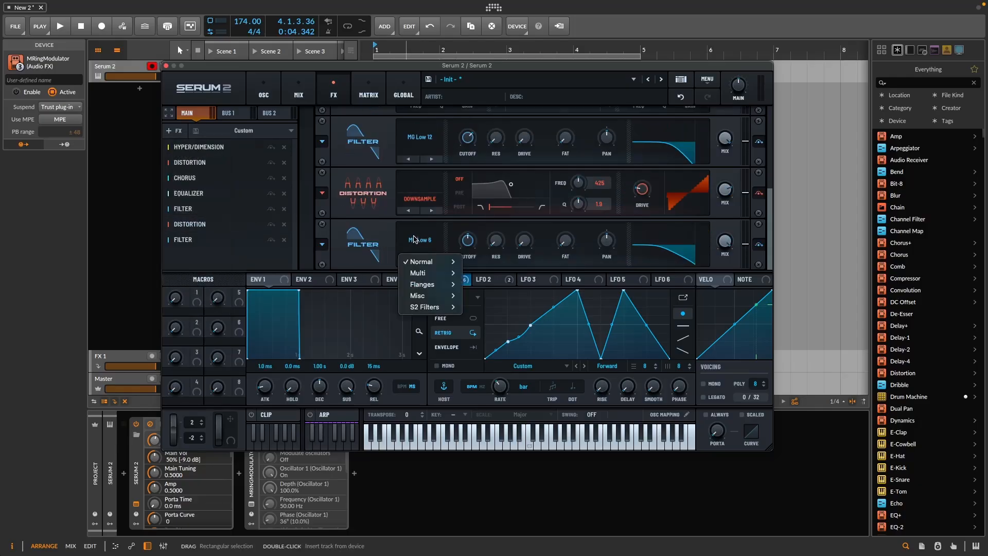
pyautogui.moveTo(423, 308)
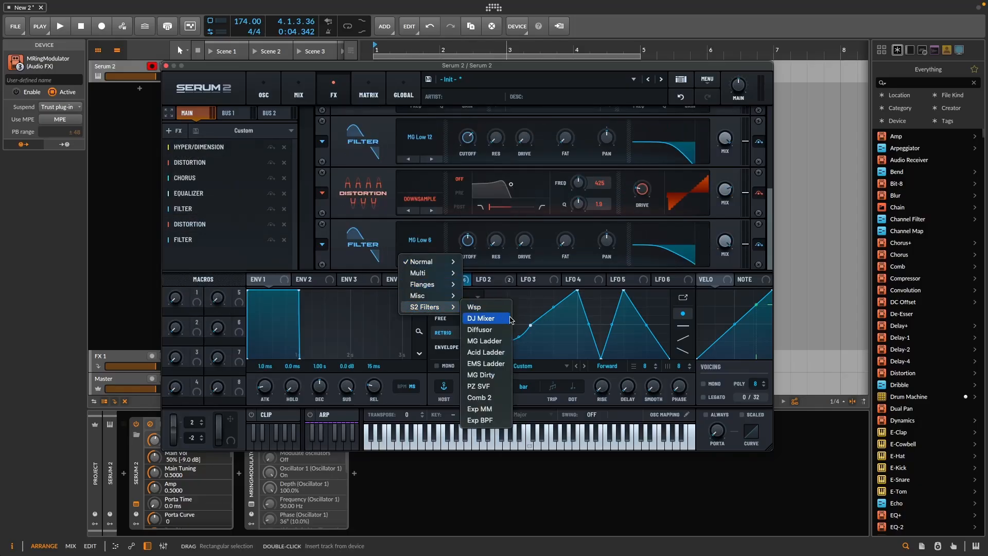
pyautogui.click(480, 329)
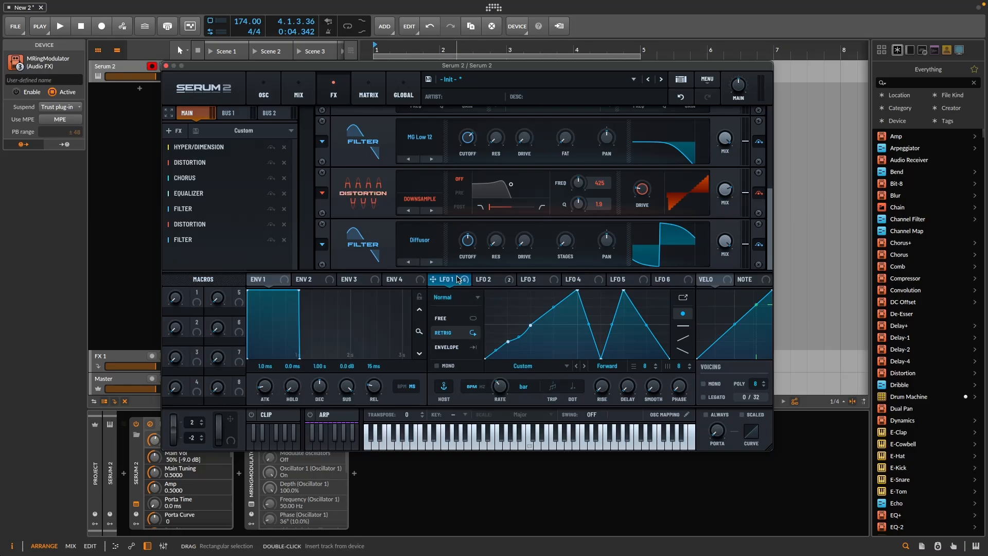
# Lower the Diffusor filter's cutoff, set its drive to about 4% and raise its stages, then audition the patch
pyautogui.moveTo(468, 240); pyautogui.dragTo(464, 275)
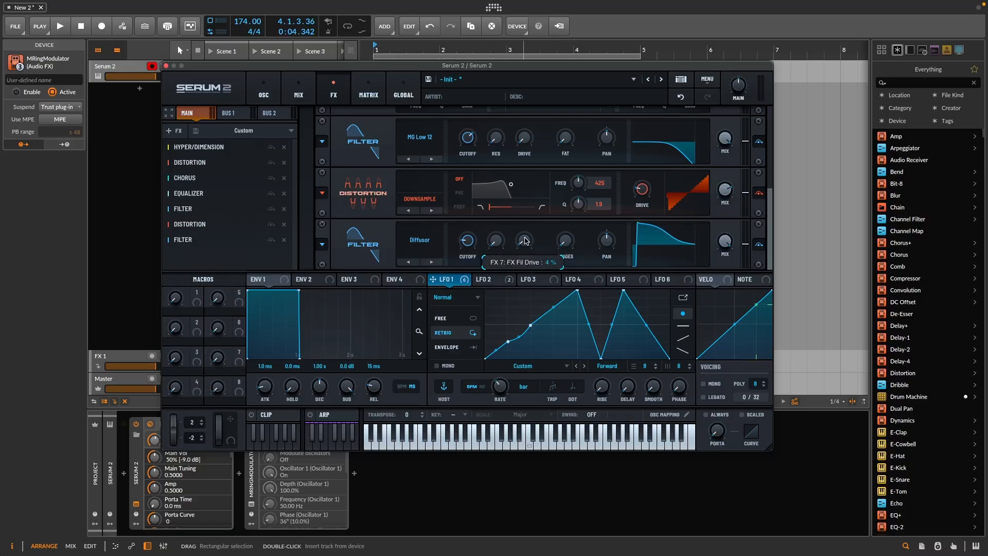
pyautogui.moveTo(566, 240); pyautogui.dragTo(595, 180)
pyautogui.press('space')
pyautogui.press('space')
pyautogui.press('space')
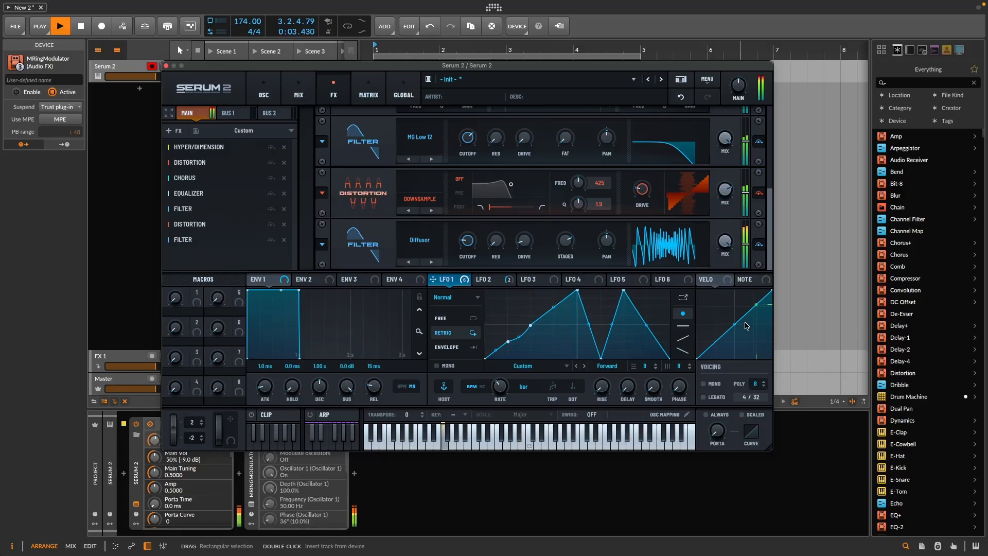
pyautogui.press('space')
pyautogui.press('space')
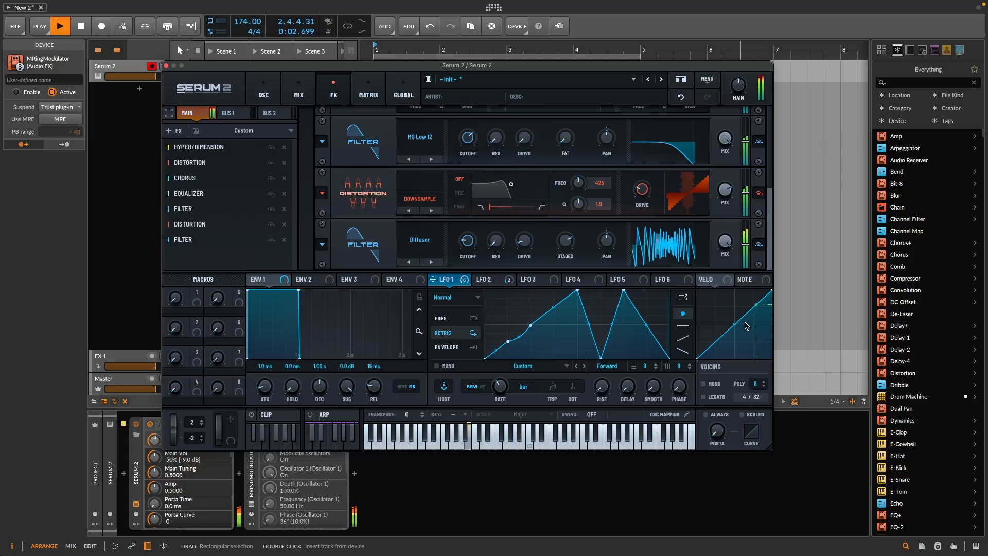
pyautogui.press('space')
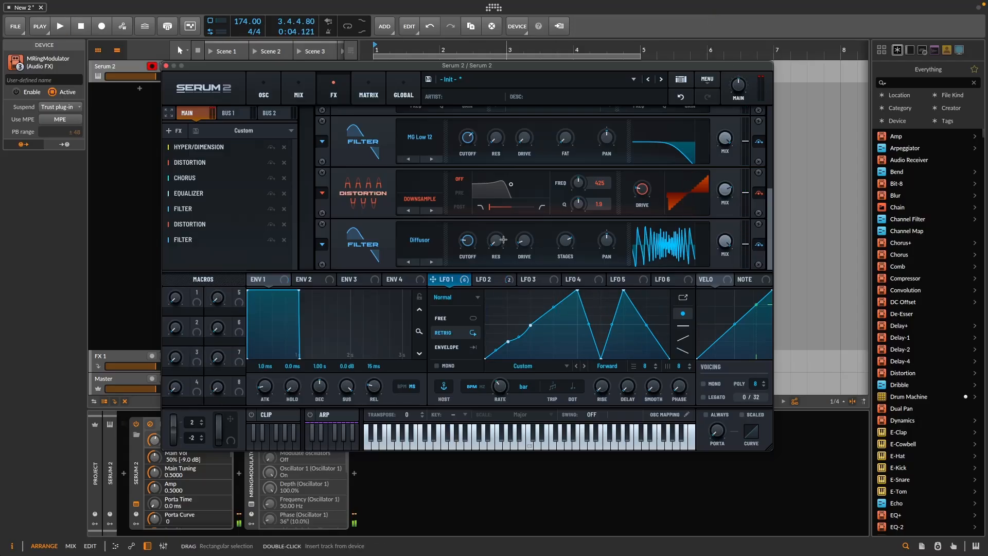
pyautogui.moveTo(526, 243)
pyautogui.press('space')
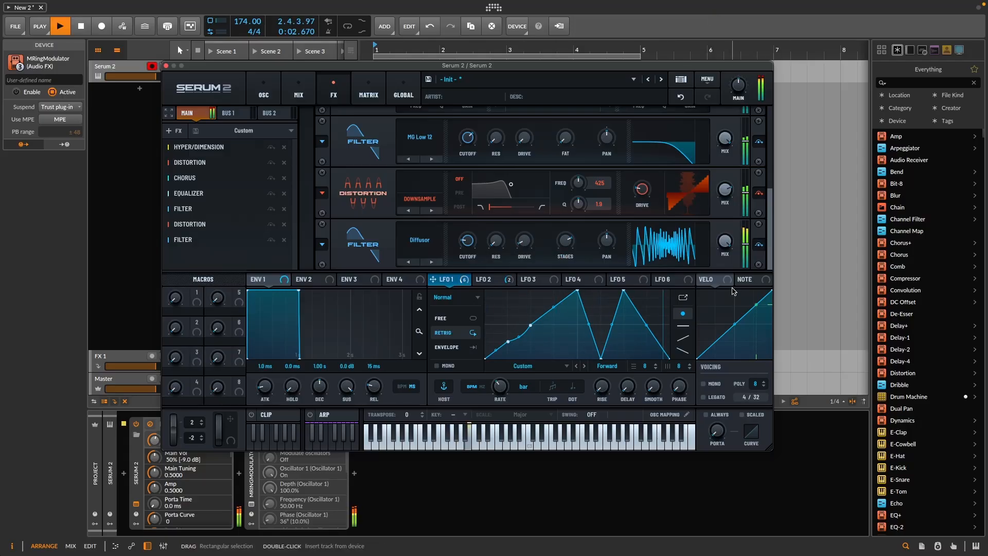
pyautogui.press('space')
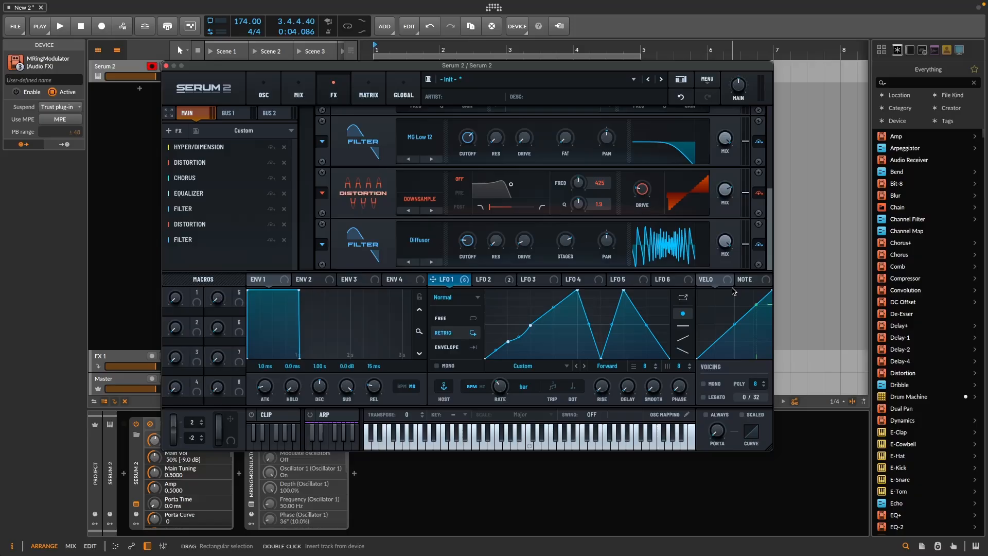
# Add a Compressor effect after the Diffusor filter and set its gain to 2.4 dB while auditioning
pyautogui.click(171, 130)
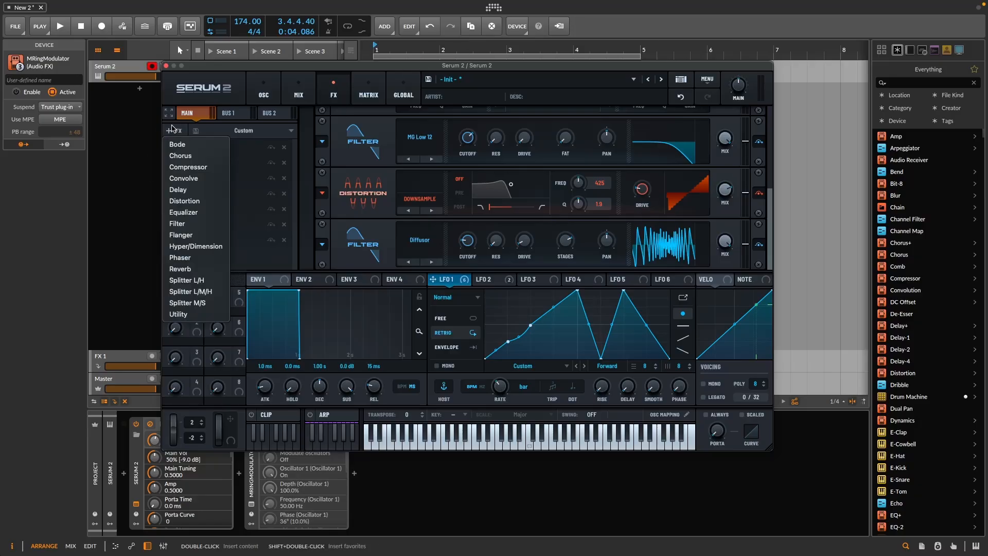
pyautogui.click(188, 166)
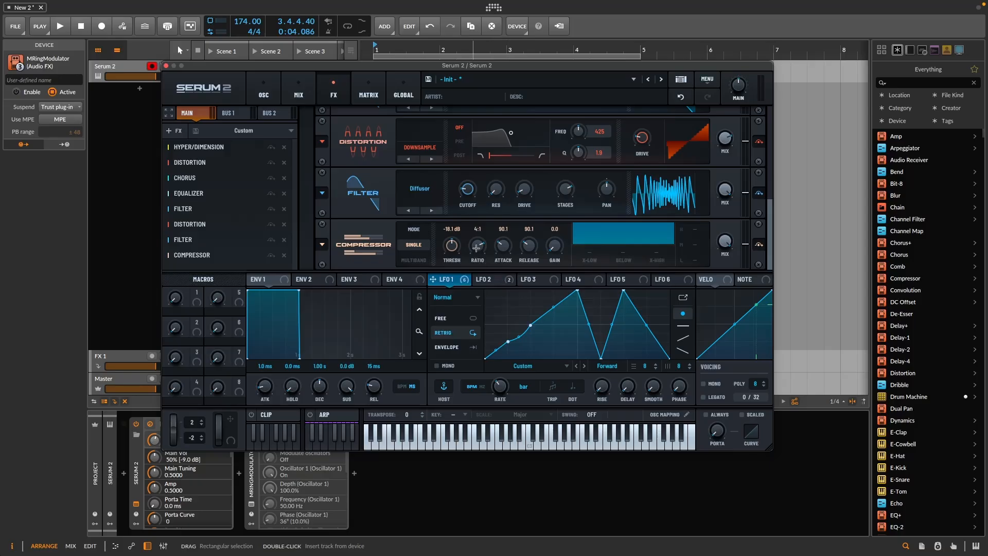
pyautogui.moveTo(554, 253); pyautogui.dragTo(558, 236)
pyautogui.press('space')
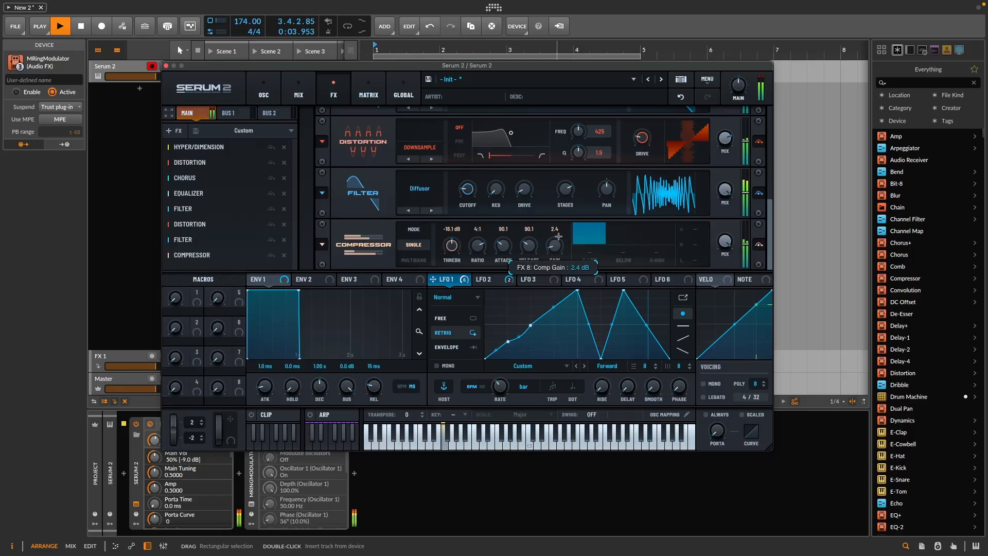
pyautogui.press('space')
# Set the compressor's threshold to -12.9 dB and its gain to 2.2 dB while auditioning
pyautogui.moveTo(451, 242); pyautogui.dragTo(447, 249)
pyautogui.press('space')
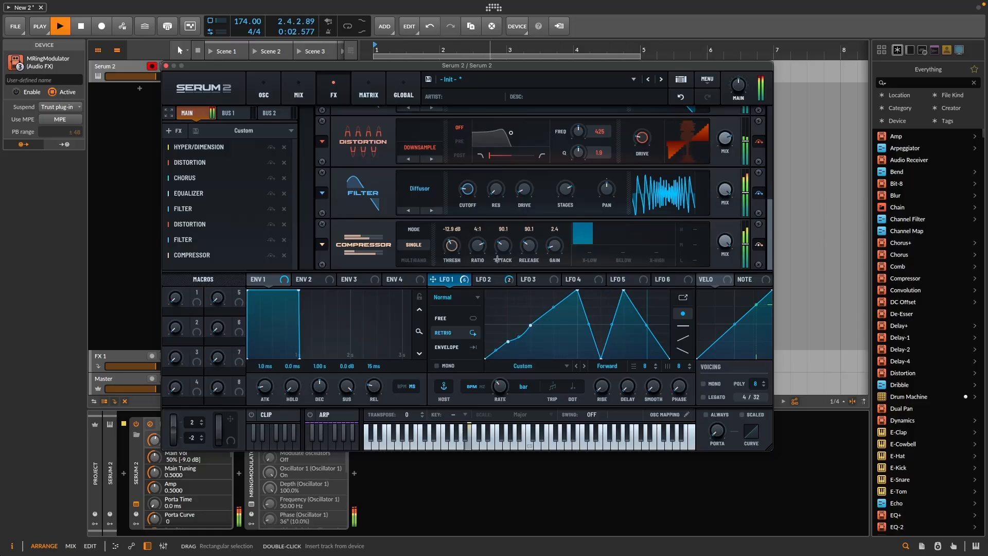
pyautogui.moveTo(558, 247)
pyautogui.press('space')
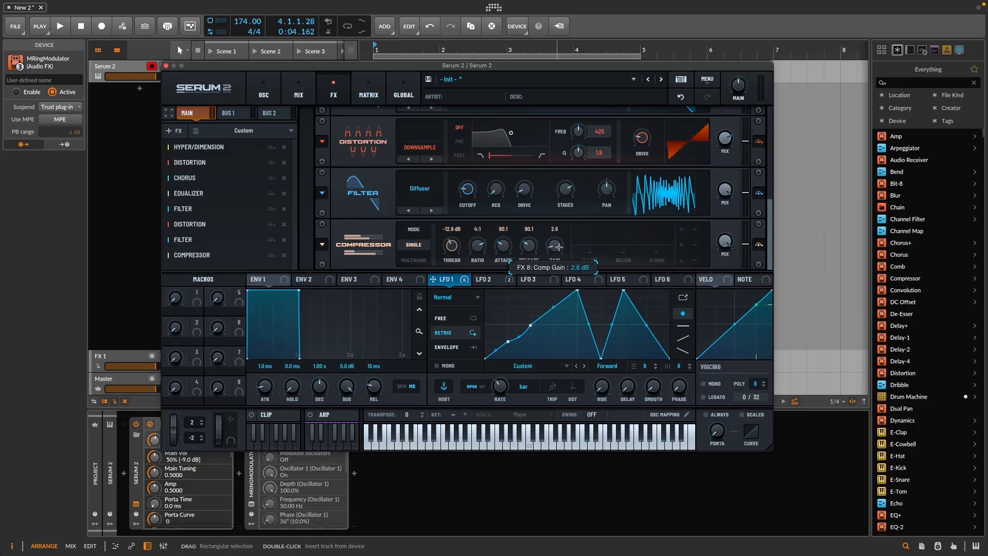
pyautogui.press('space')
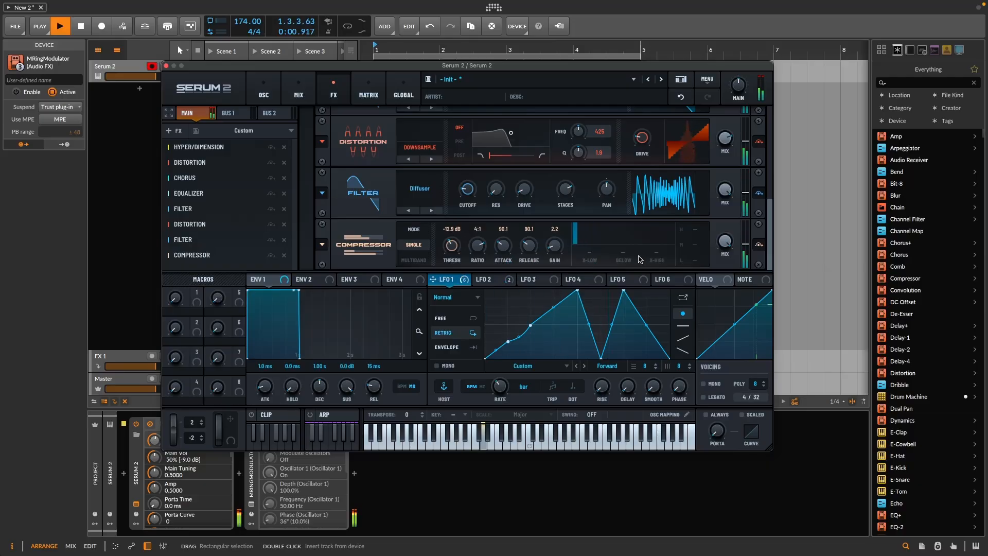
# Set the compressor's threshold to -12.2 dB and audition the result
pyautogui.moveTo(449, 245); pyautogui.dragTo(449, 244)
pyautogui.press('space')
pyautogui.press('space')
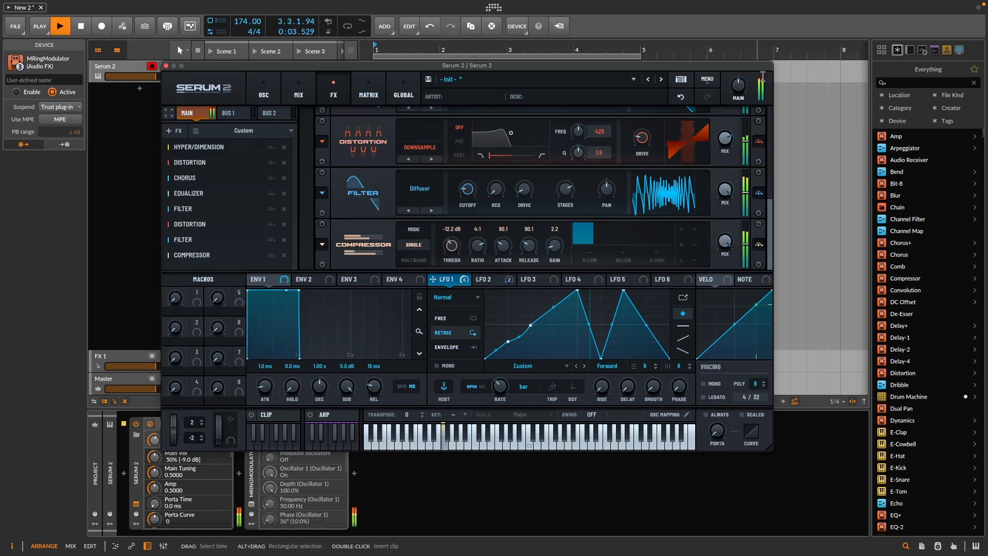
pyautogui.press('space')
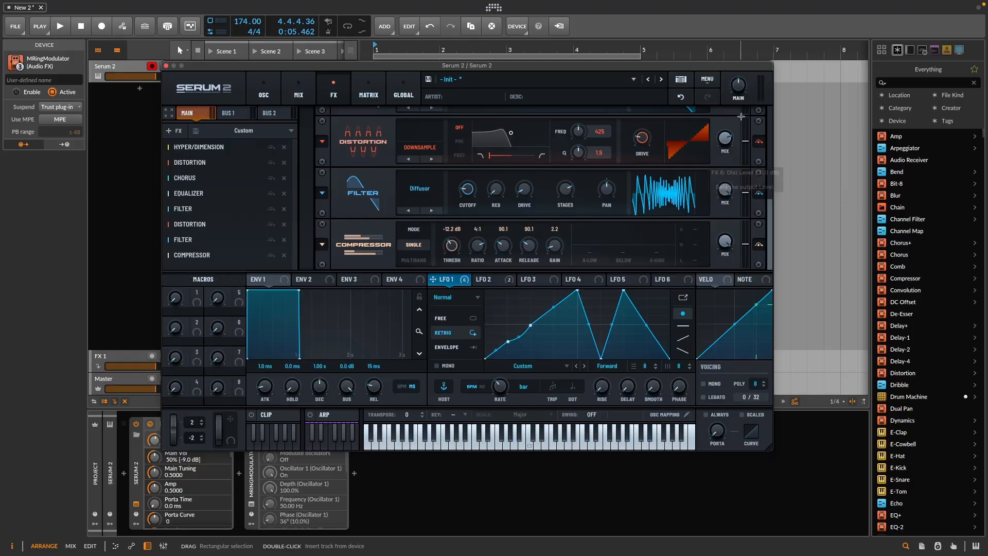
# Return to the oscillator view and assign Macro 1 to oscillator B's Soft Sat warp amount
pyautogui.click(266, 101)
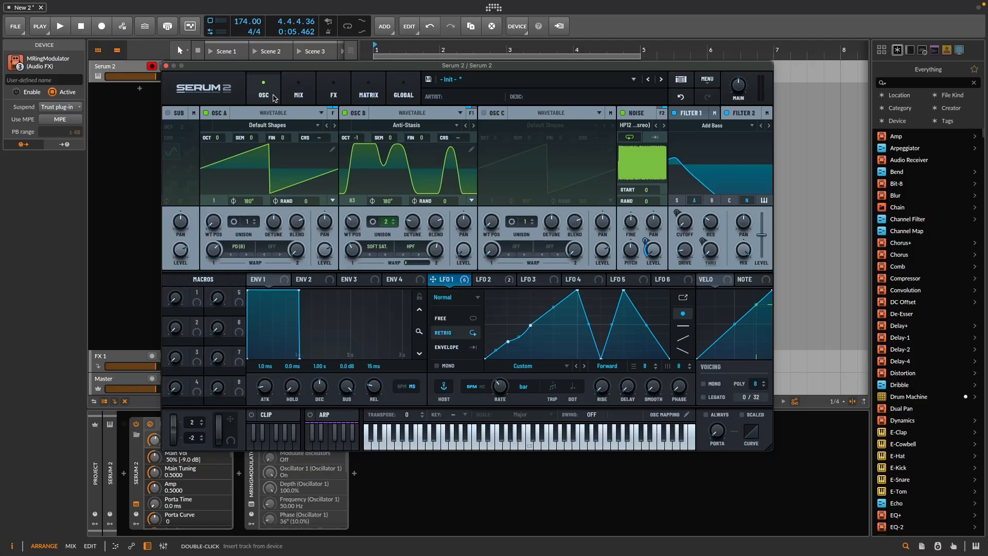
pyautogui.click(453, 5)
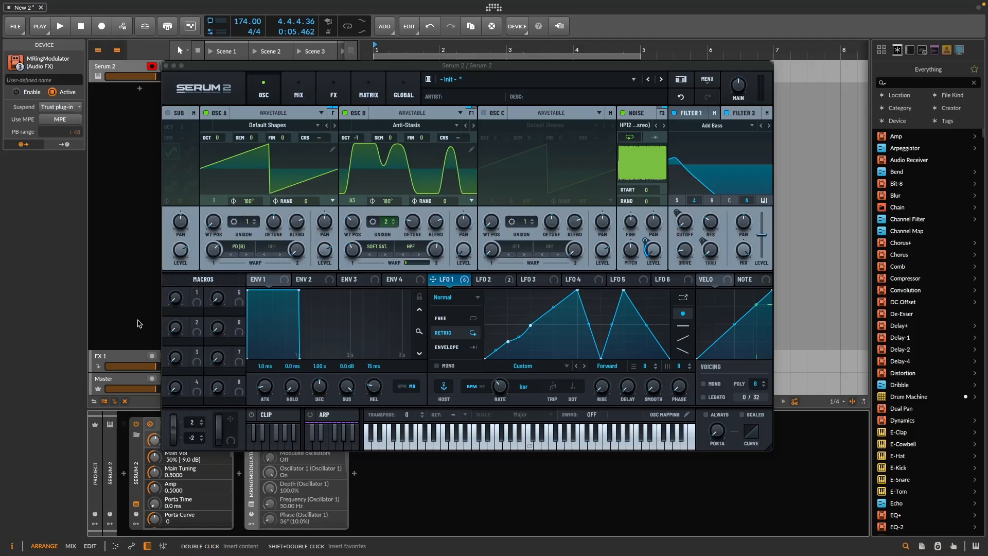
pyautogui.click(196, 304)
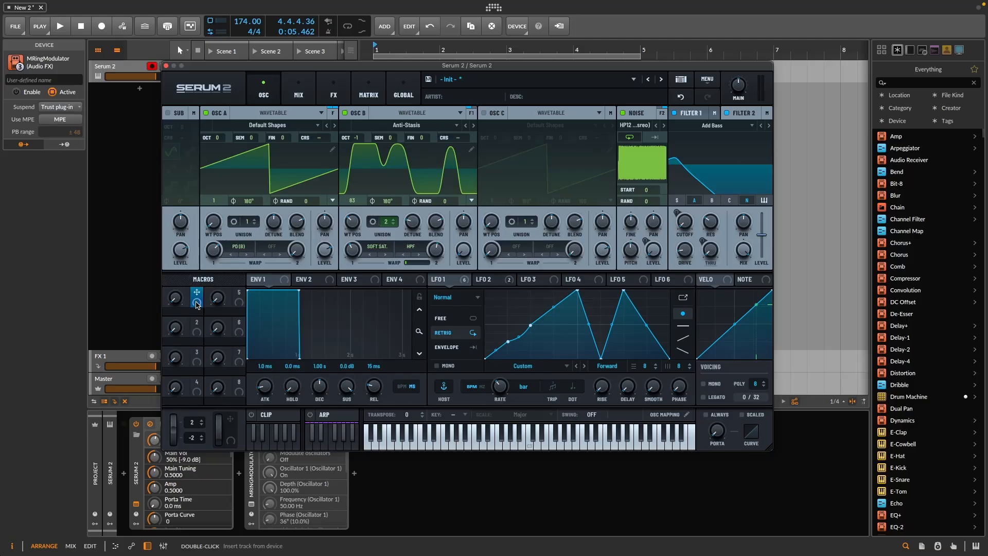
pyautogui.moveTo(197, 304); pyautogui.dragTo(350, 256)
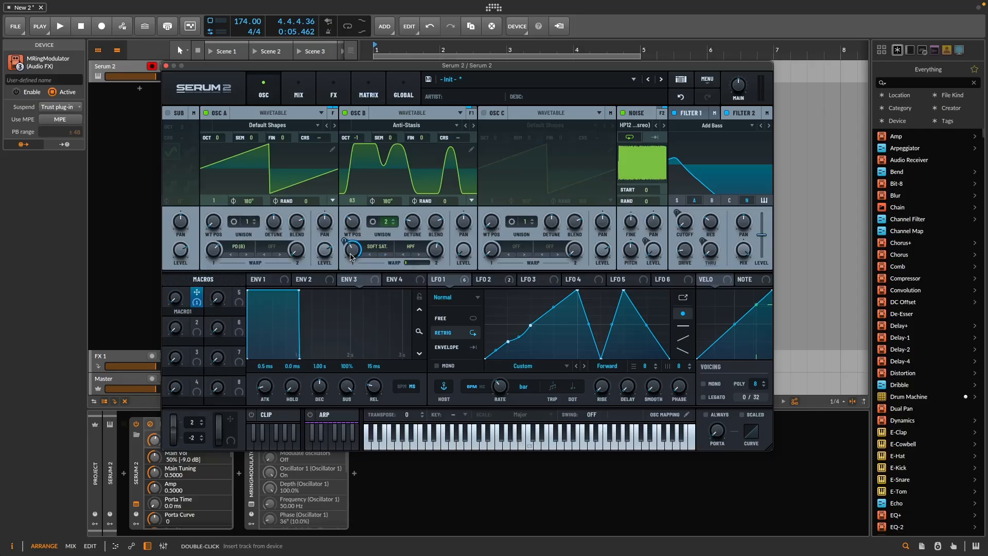
pyautogui.moveTo(344, 240)
# Sweep Macro 1 up to 77 and back down while auditioning its effect on oscillator B's warp
pyautogui.press('space')
pyautogui.moveTo(178, 303); pyautogui.dragTo(195, 229)
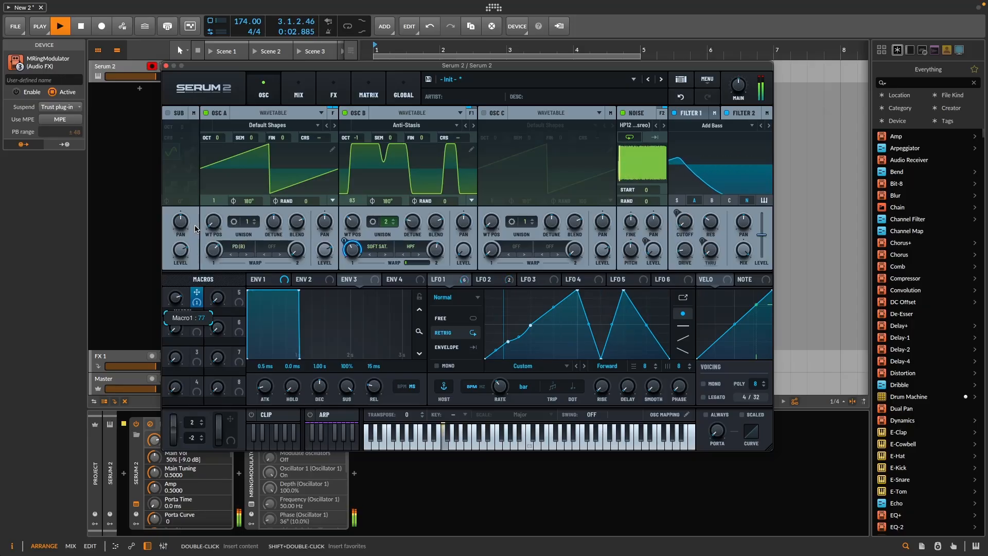
pyautogui.press('space')
pyautogui.moveTo(196, 229); pyautogui.dragTo(194, 261)
pyautogui.press('space')
pyautogui.press('space')
pyautogui.press('space')
pyautogui.press('space')
pyautogui.press('space')
# Fine-tune Macro 1 to a moderate amount of Soft Sat warp while repeatedly auditioning the patch
pyautogui.moveTo(177, 298)
pyautogui.mouseDown()
pyautogui.moveTo(184, 283)
pyautogui.moveTo(175, 291)
pyautogui.mouseUp()
pyautogui.press('space')
pyautogui.press('space')
pyautogui.press('space')
pyautogui.press('space')
pyautogui.press('space')
pyautogui.press('space')
pyautogui.press('space')
pyautogui.press('space')
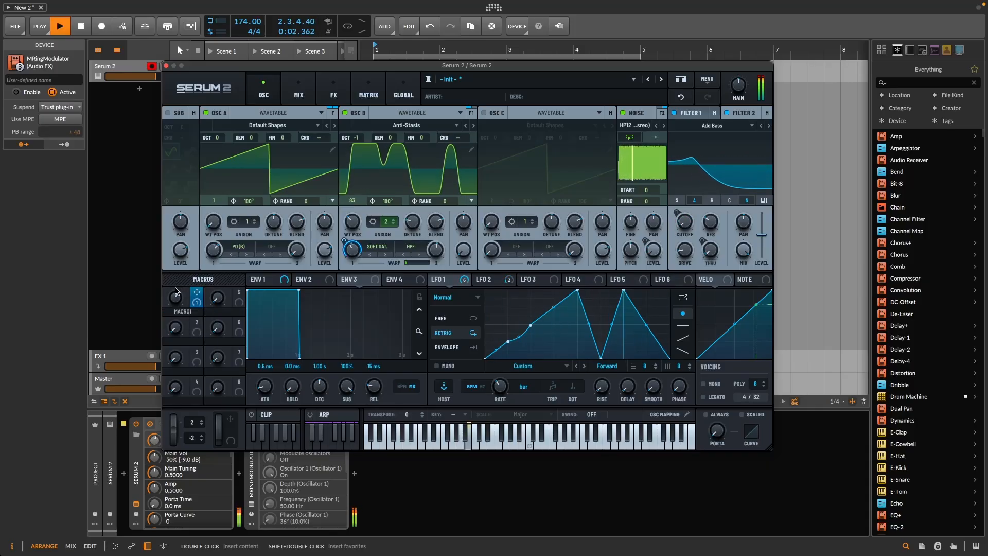
pyautogui.moveTo(175, 304)
pyautogui.press('space')
pyautogui.press('space')
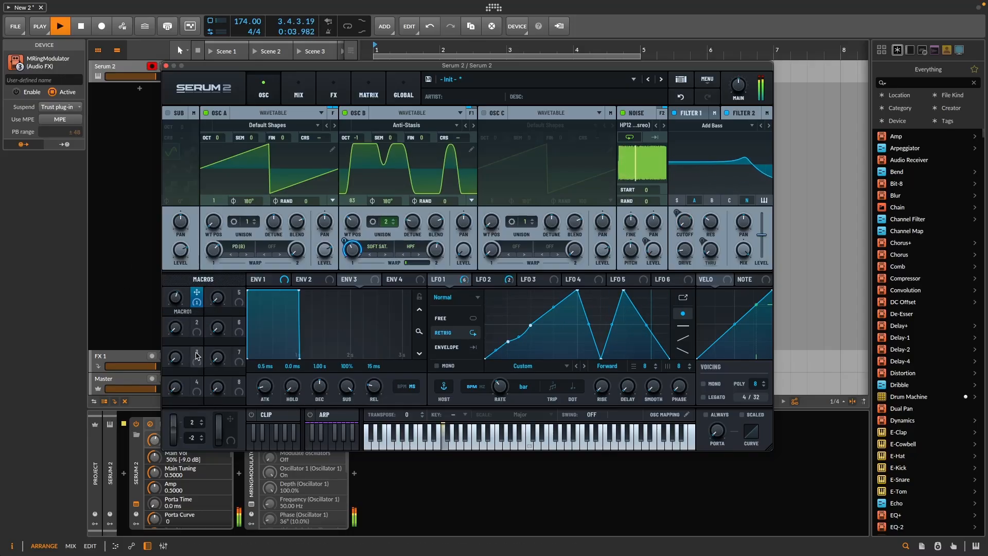
pyautogui.press('space')
# Assign Macro 2 to oscillator A's PD (B) warp amount and Macro 3 to oscillator B's HPF warp amount
pyautogui.moveTo(197, 324); pyautogui.dragTo(209, 245)
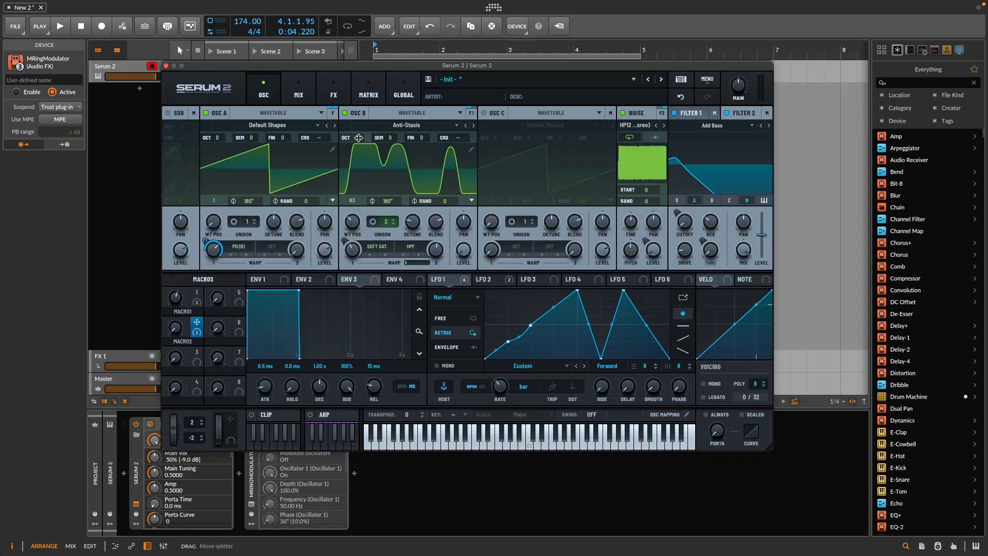
pyautogui.moveTo(197, 351); pyautogui.dragTo(429, 238)
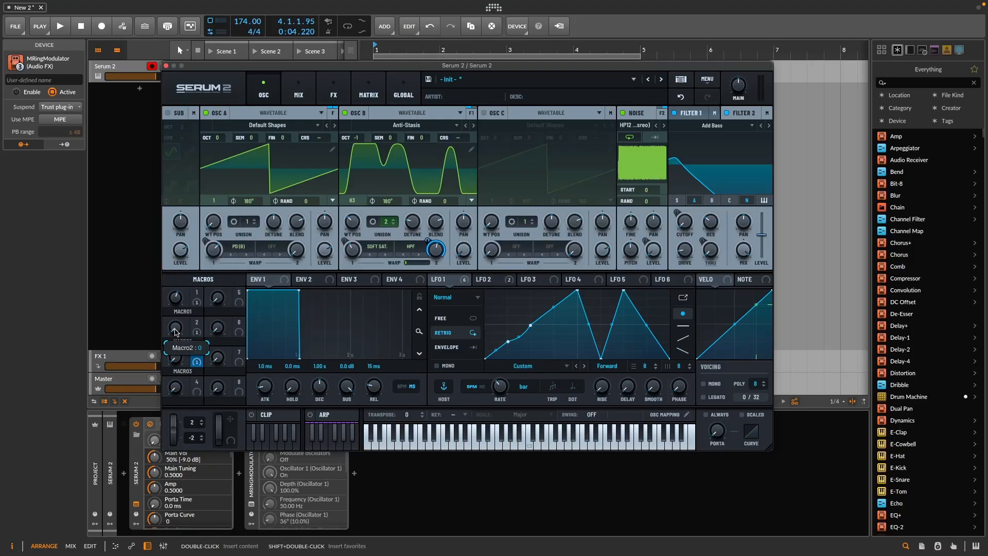
# Raise Macro 2 to about 45 and fine-tune it while auditioning oscillator A's warp
pyautogui.press('space')
pyautogui.moveTo(175, 332); pyautogui.dragTo(185, 288)
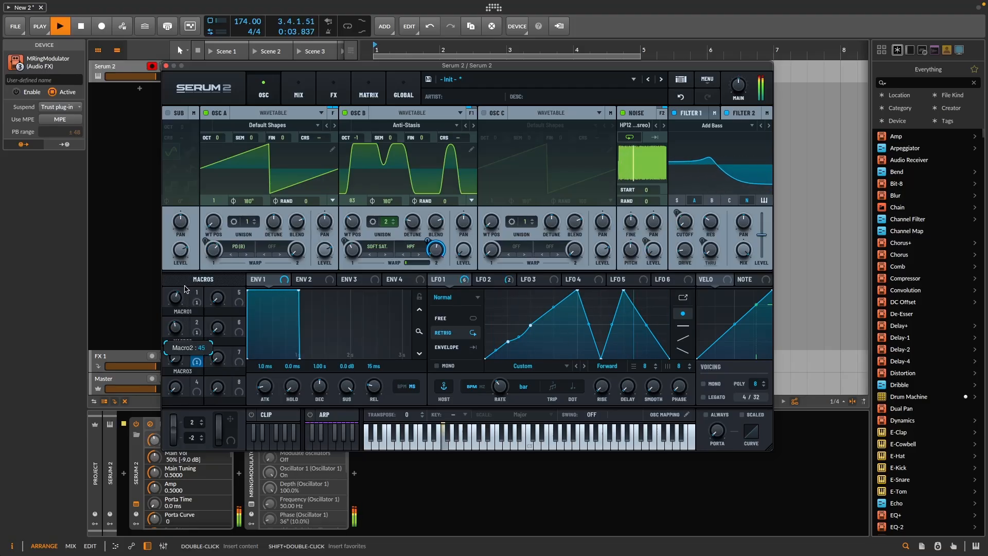
pyautogui.press('space')
pyautogui.press('space')
pyautogui.moveTo(196, 360); pyautogui.dragTo(211, 237)
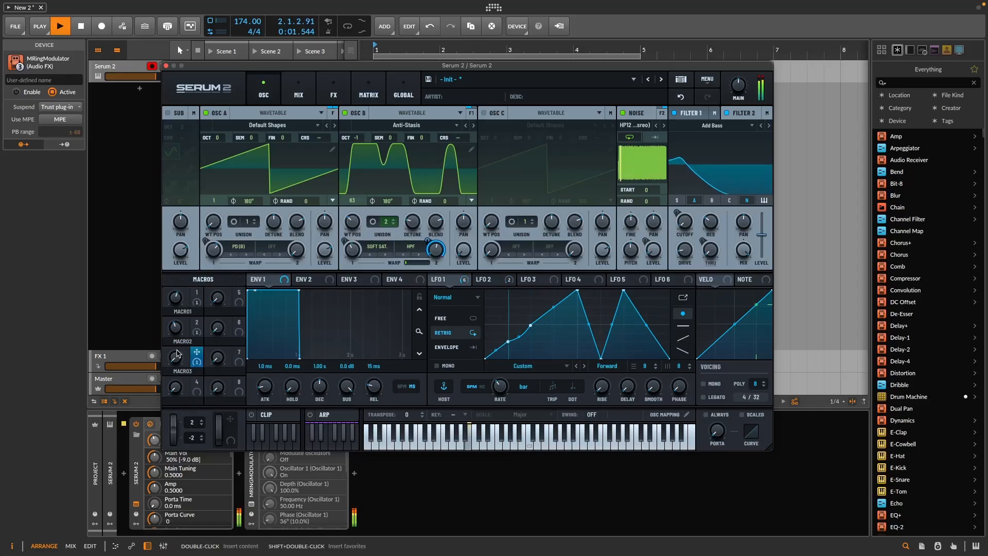
pyautogui.moveTo(175, 333)
pyautogui.moveTo(176, 332); pyautogui.dragTo(170, 333)
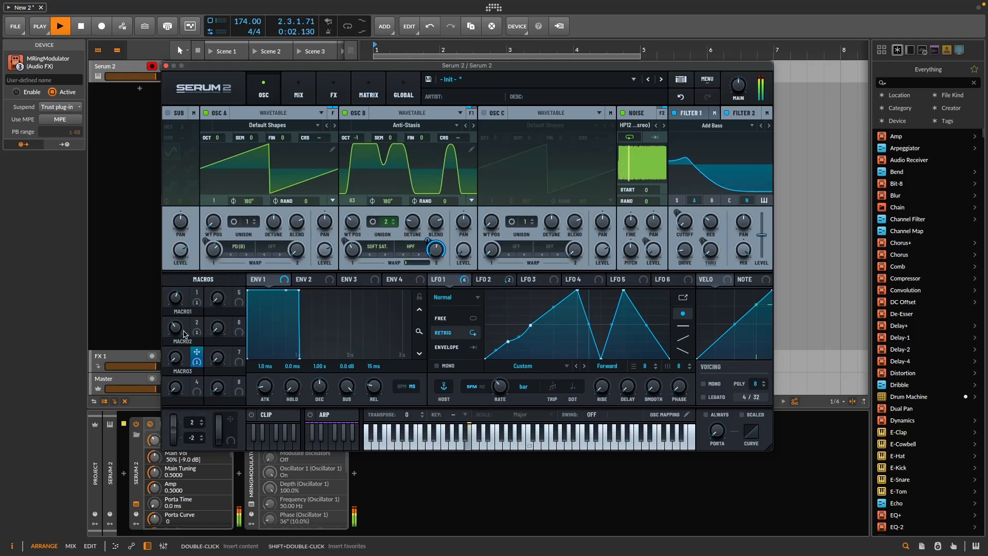
# Lower Macro 2 to about 35 while auditioning its effect on oscillator A's PD (B) warp
pyautogui.moveTo(178, 334)
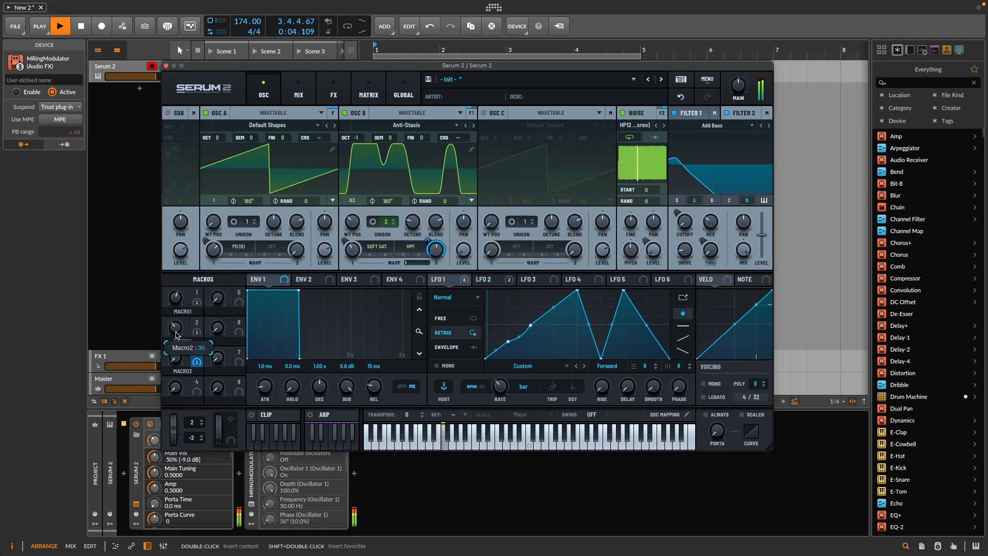
pyautogui.press('space')
pyautogui.press('space')
pyautogui.moveTo(178, 334); pyautogui.dragTo(178, 336)
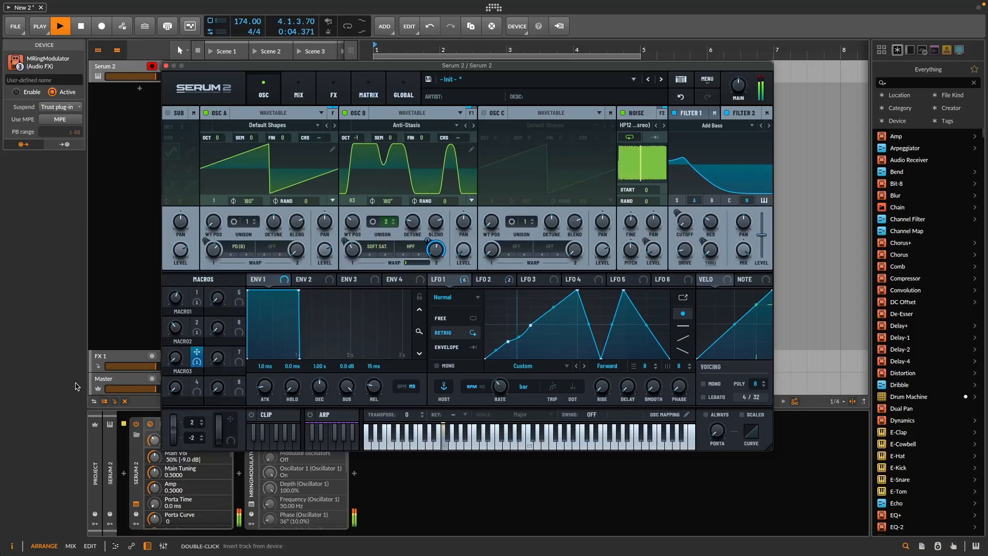
# Raise Macro 3 to a small amount of HPF warp on oscillator B and audition the patch
pyautogui.press('space')
pyautogui.moveTo(177, 358); pyautogui.dragTo(173, 326)
pyautogui.press('space')
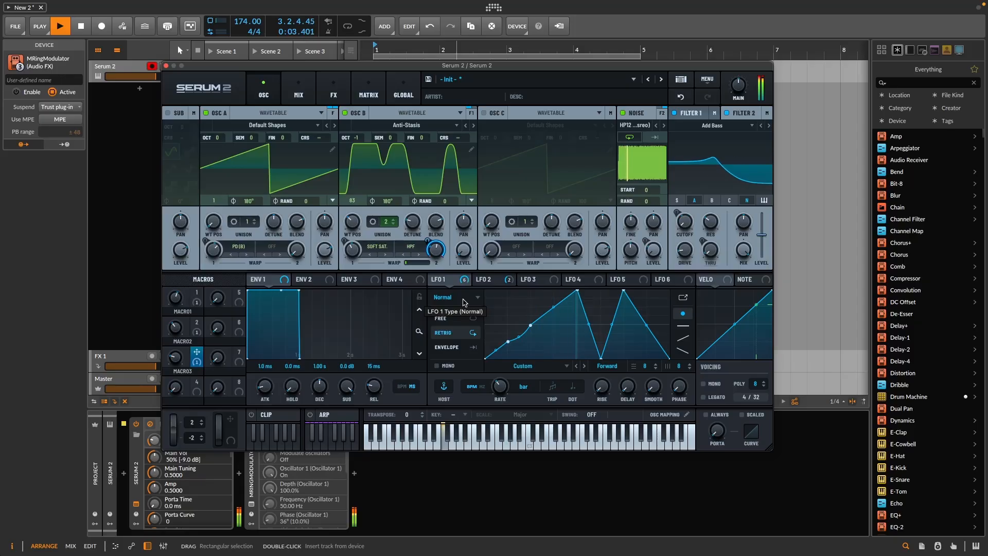
pyautogui.press('space')
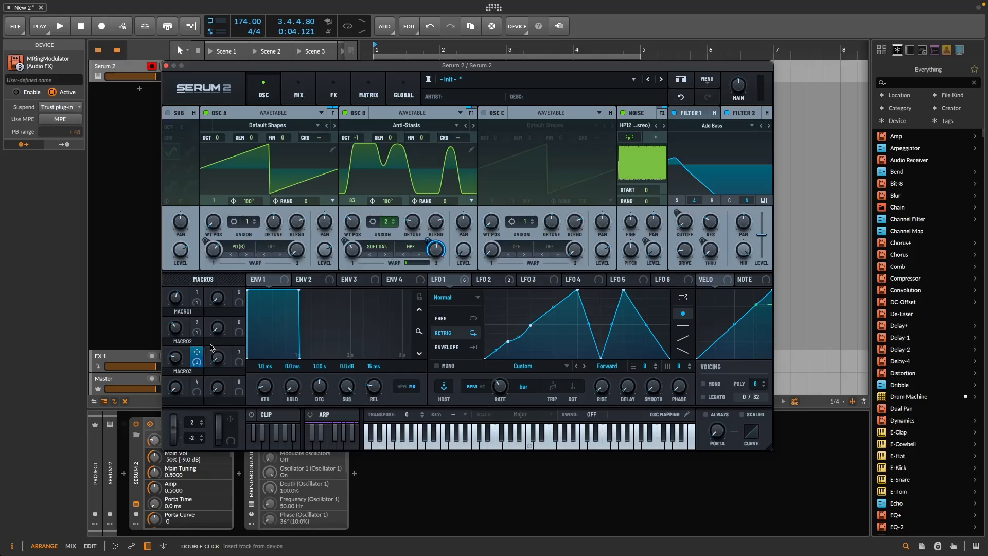
# Bypass the oscillator warp destinations of Macros 1, 2 and 3 and audition the patch without them
pyautogui.rightClick(197, 303)
pyautogui.click(174, 280)
pyautogui.rightClick(192, 303)
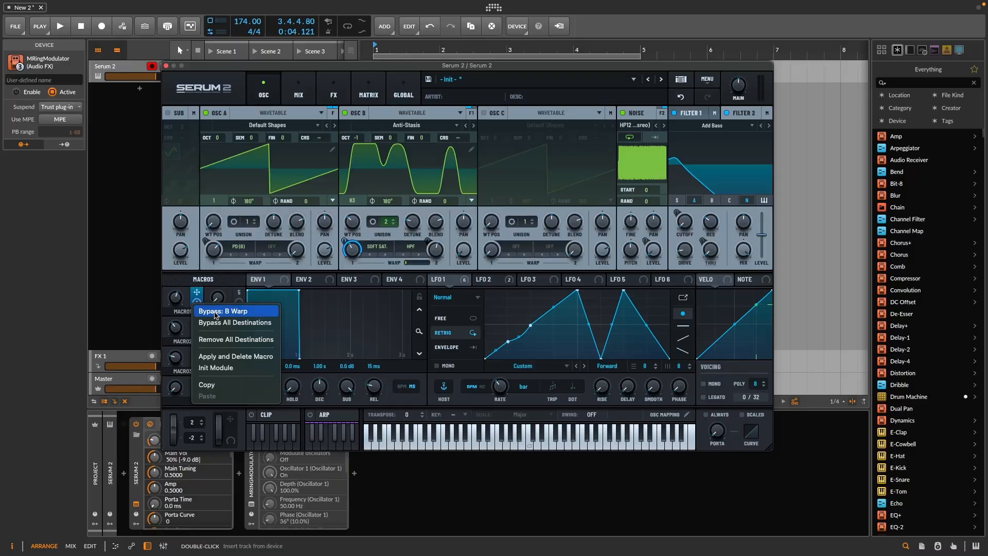
pyautogui.click(187, 336)
pyautogui.rightClick(197, 332)
pyautogui.click(196, 362)
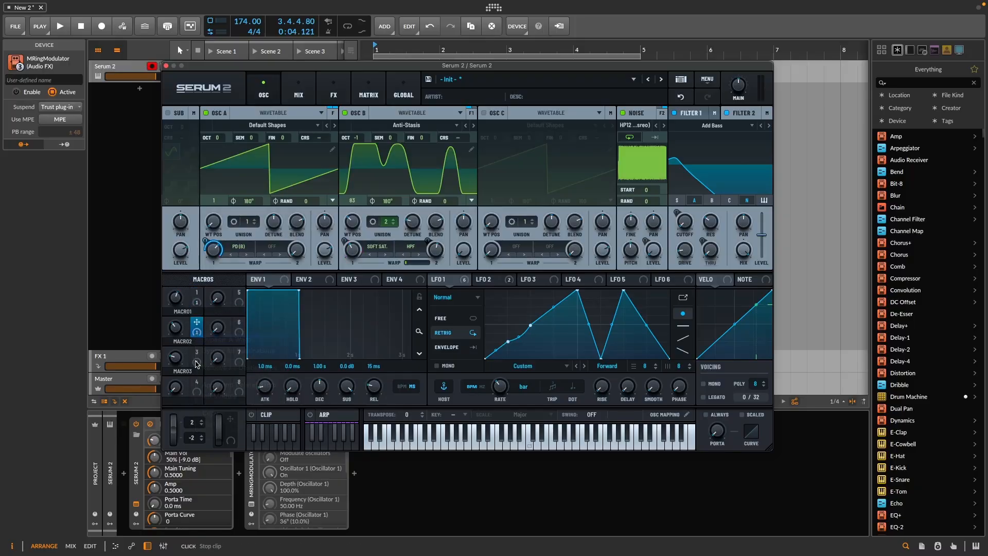
pyautogui.rightClick(196, 363)
pyautogui.click(235, 371)
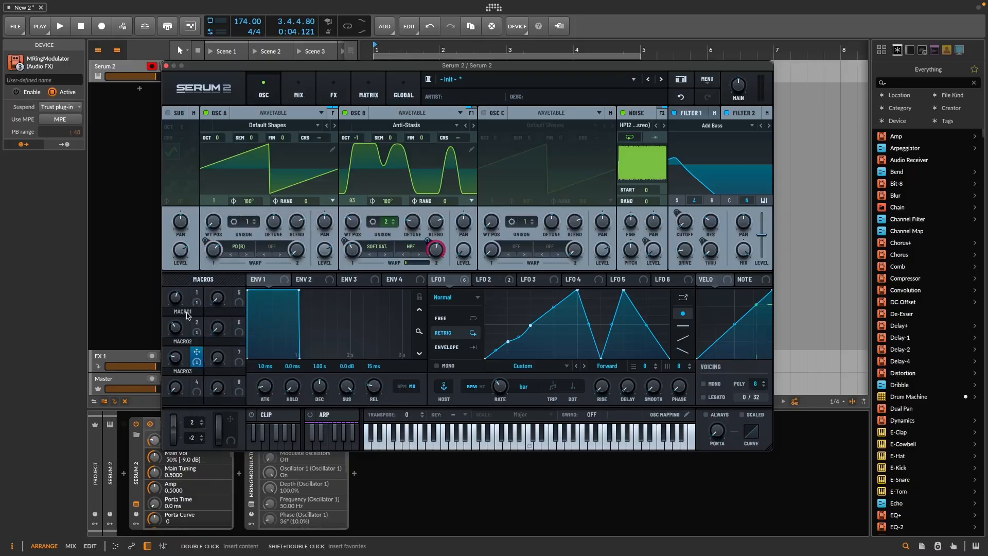
pyautogui.press('space')
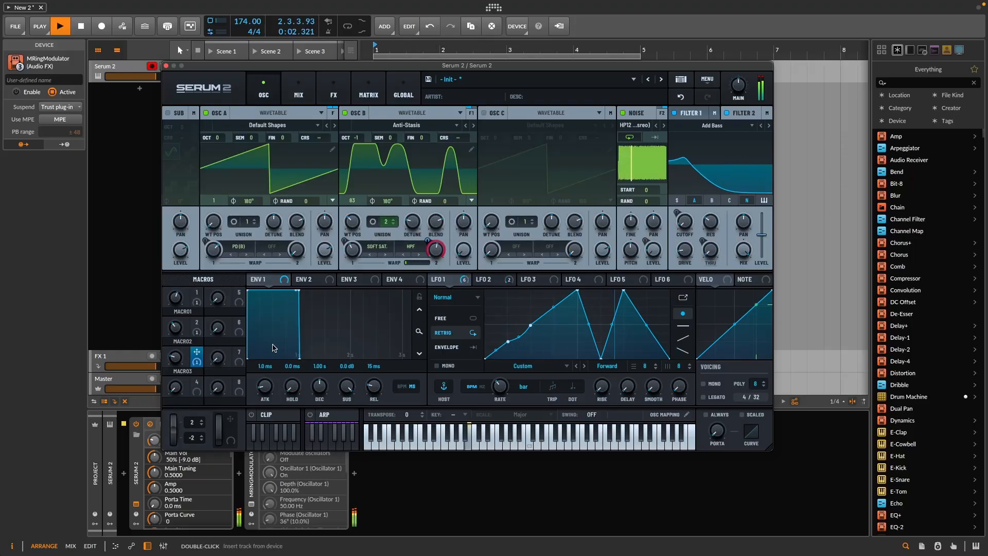
pyautogui.press('space')
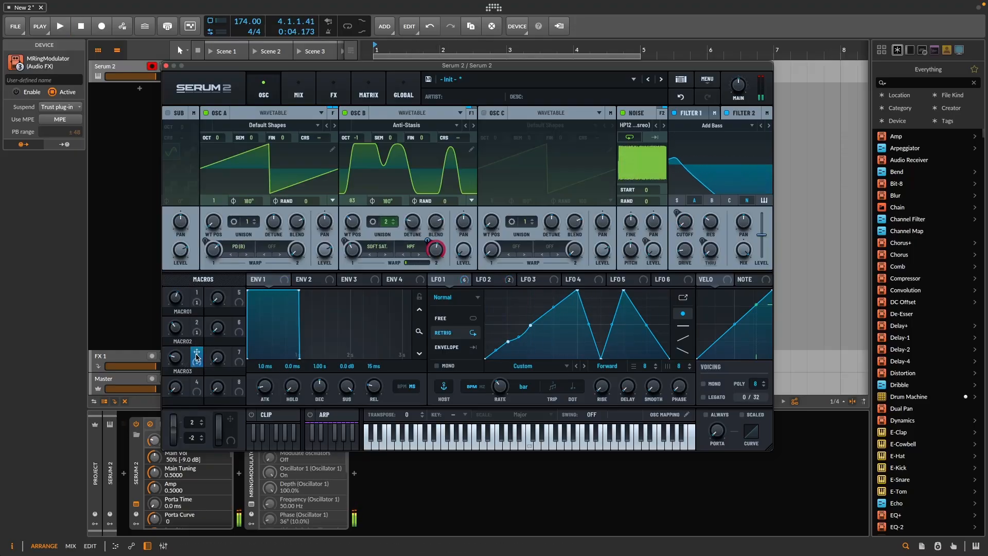
# Reactivate the bypassed warp destinations of Macros 3, 2 and 1
pyautogui.rightClick(198, 356)
pyautogui.click(190, 341)
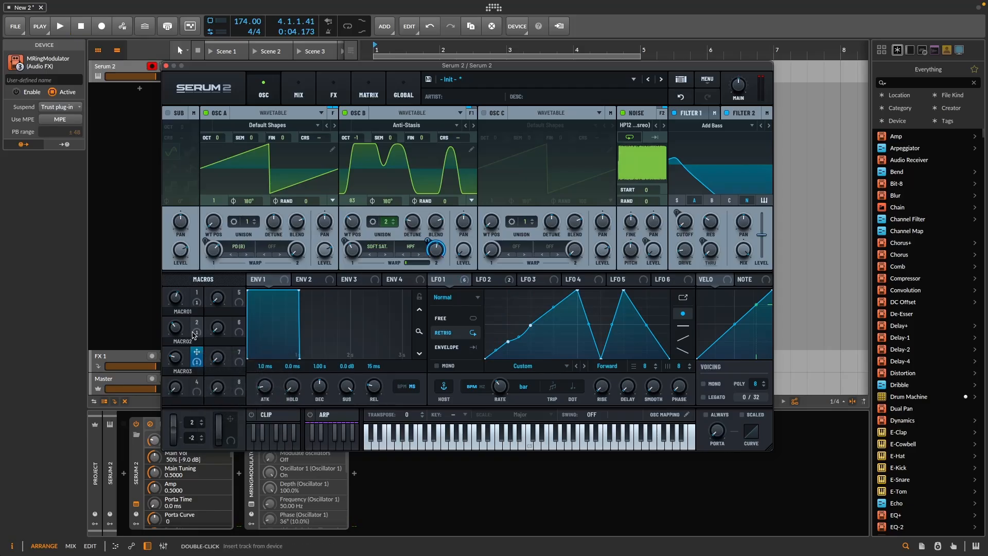
pyautogui.rightClick(196, 324)
pyautogui.click(239, 332)
pyautogui.rightClick(196, 302)
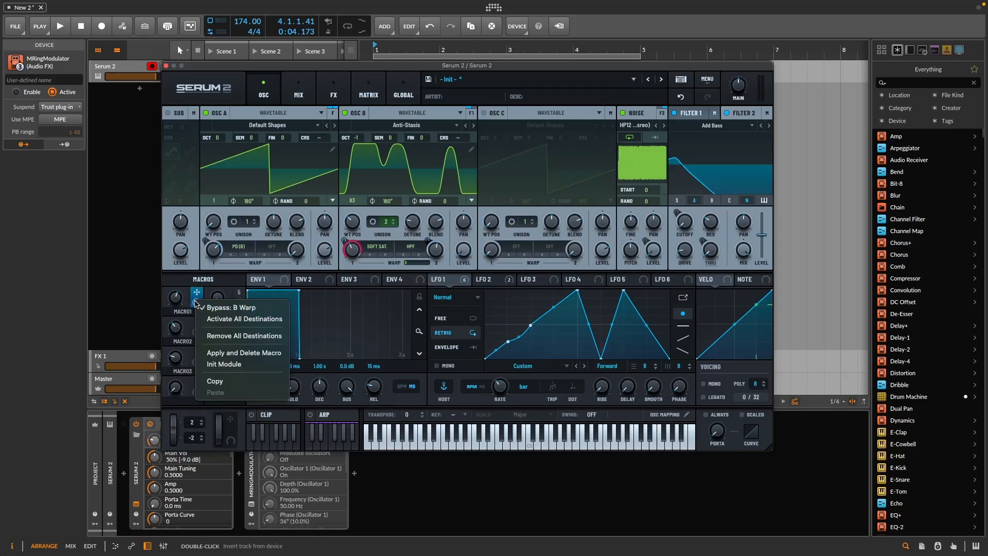
pyautogui.click(241, 311)
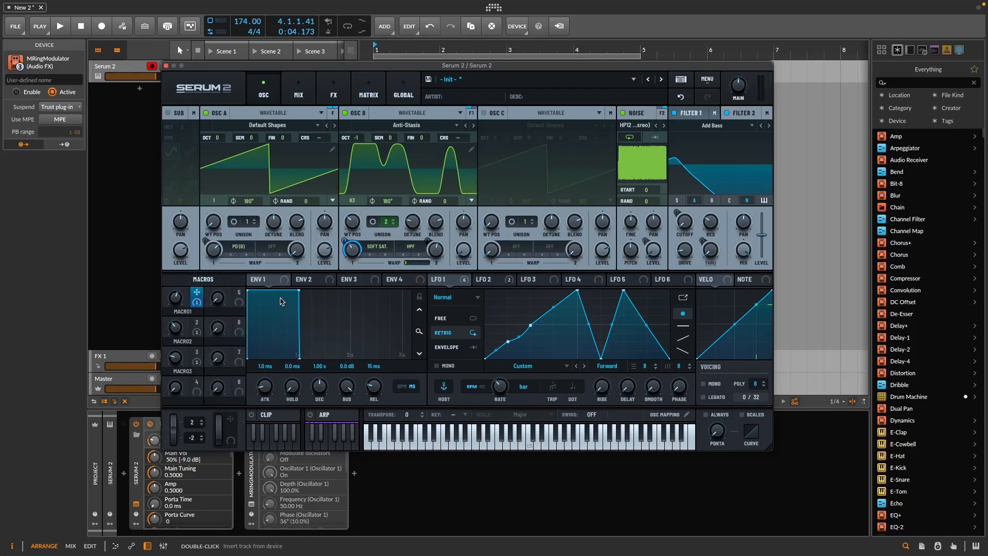
# Play back the patch with all three macro warp modulations active
pyautogui.press('space')
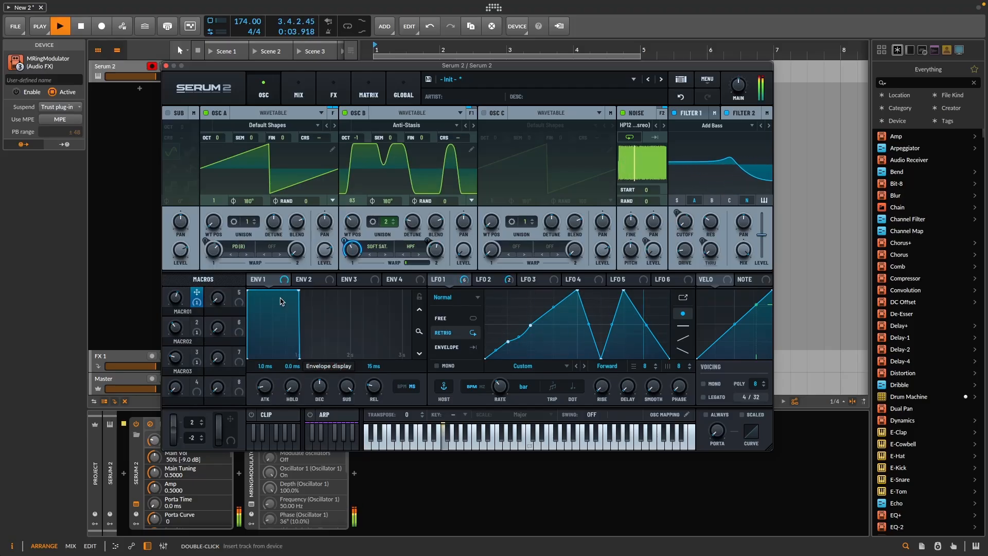
pyautogui.press('space')
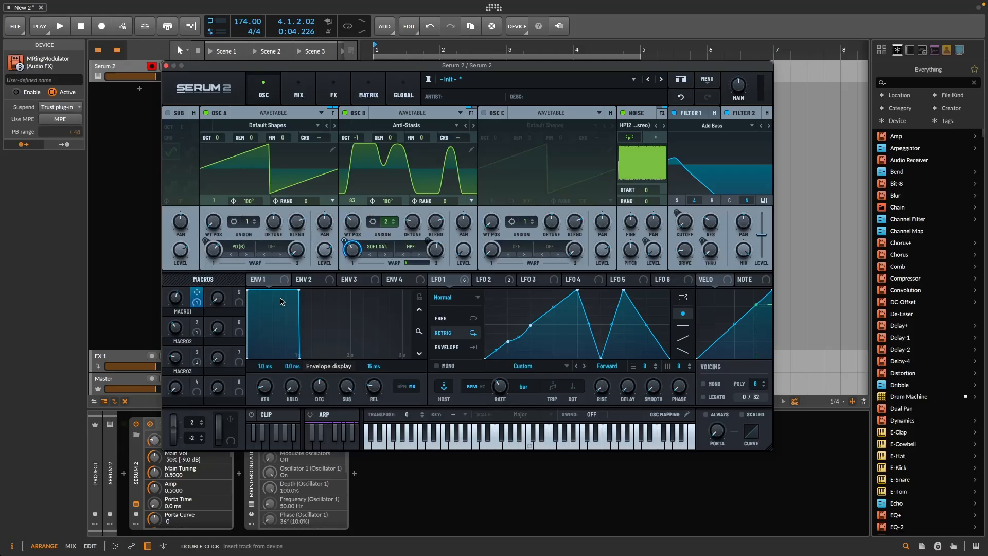
pyautogui.press('space')
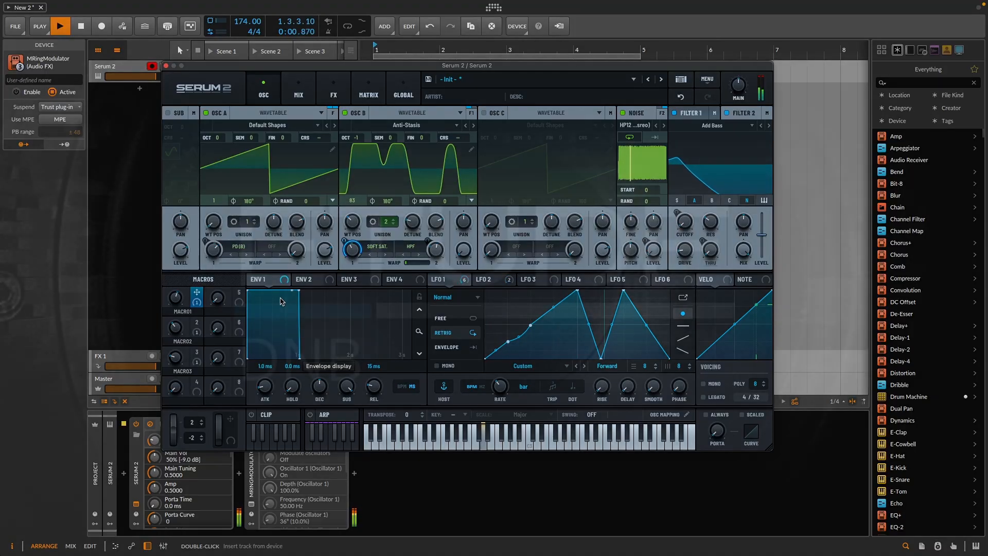